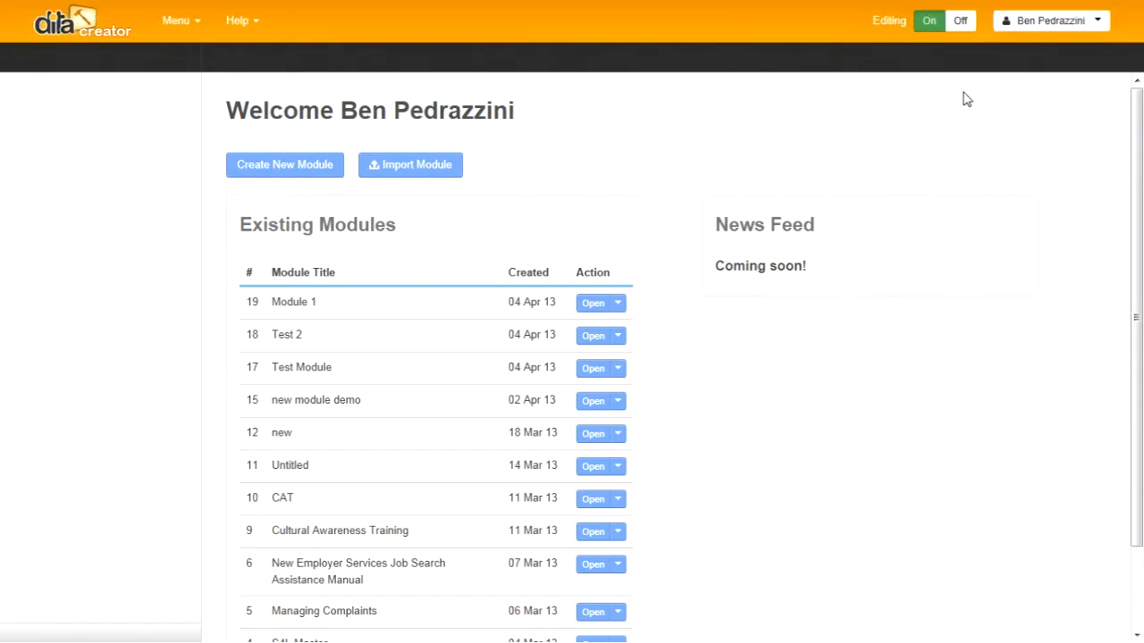
{"action": "left_click", "coordinate": [1099, 27]}
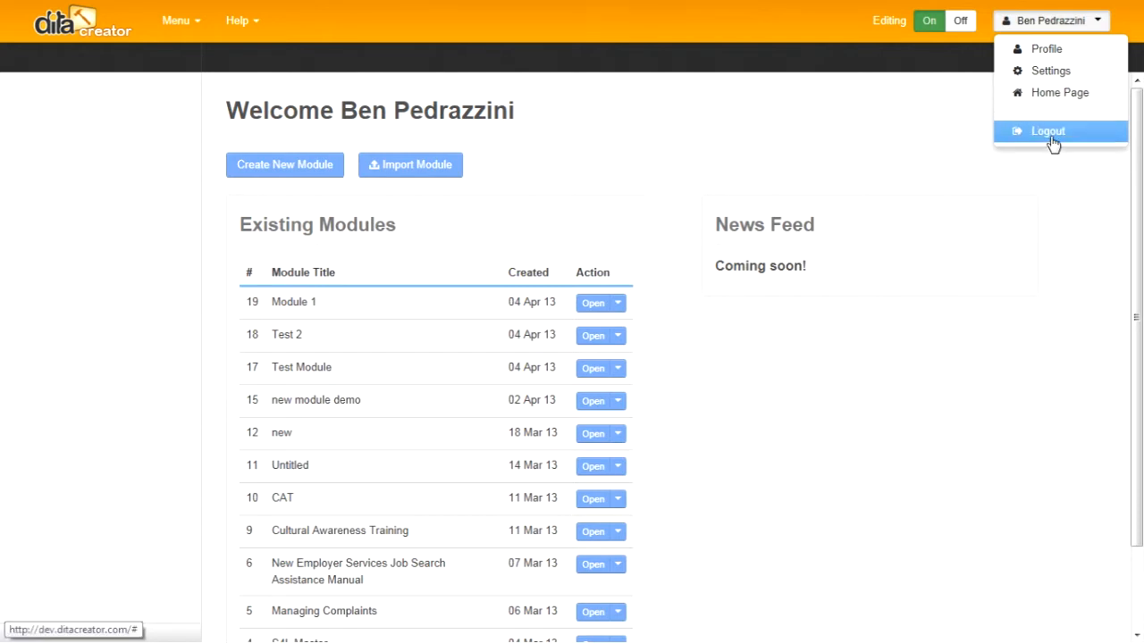
{"action": "left_click", "coordinate": [197, 21]}
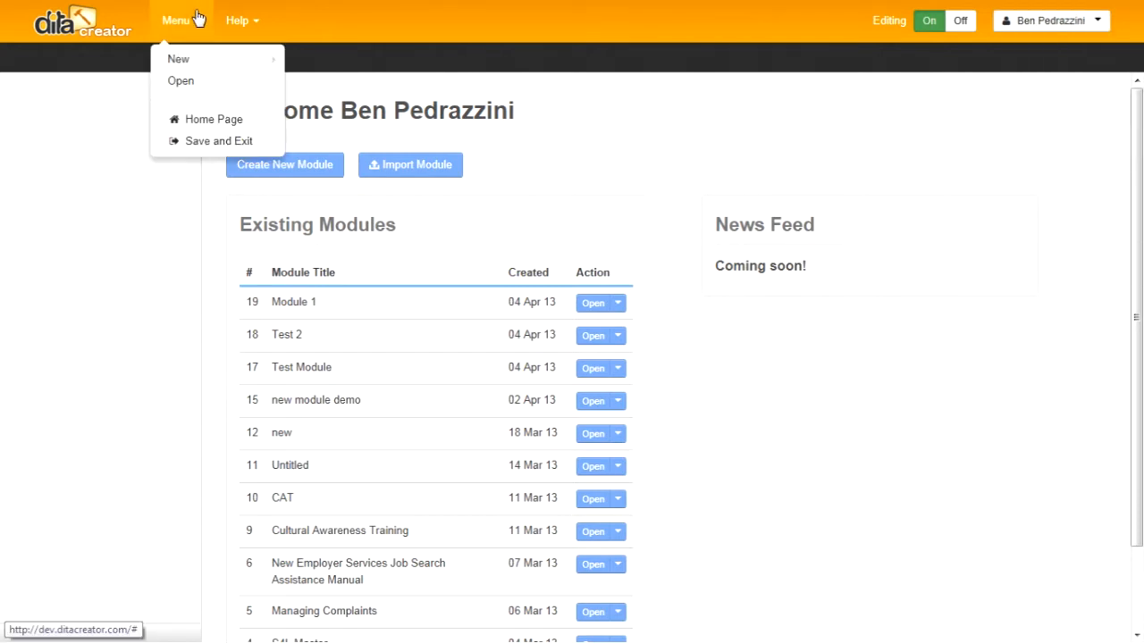
{"action": "mouse_move", "coordinate": [192, 59]}
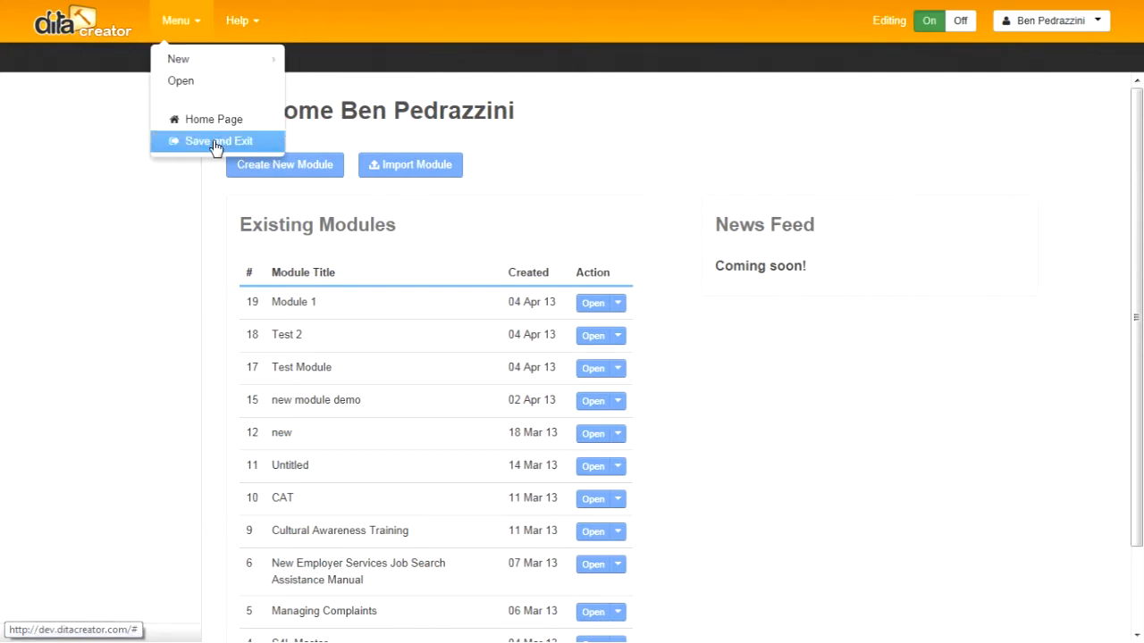
{"action": "left_click", "coordinate": [254, 25]}
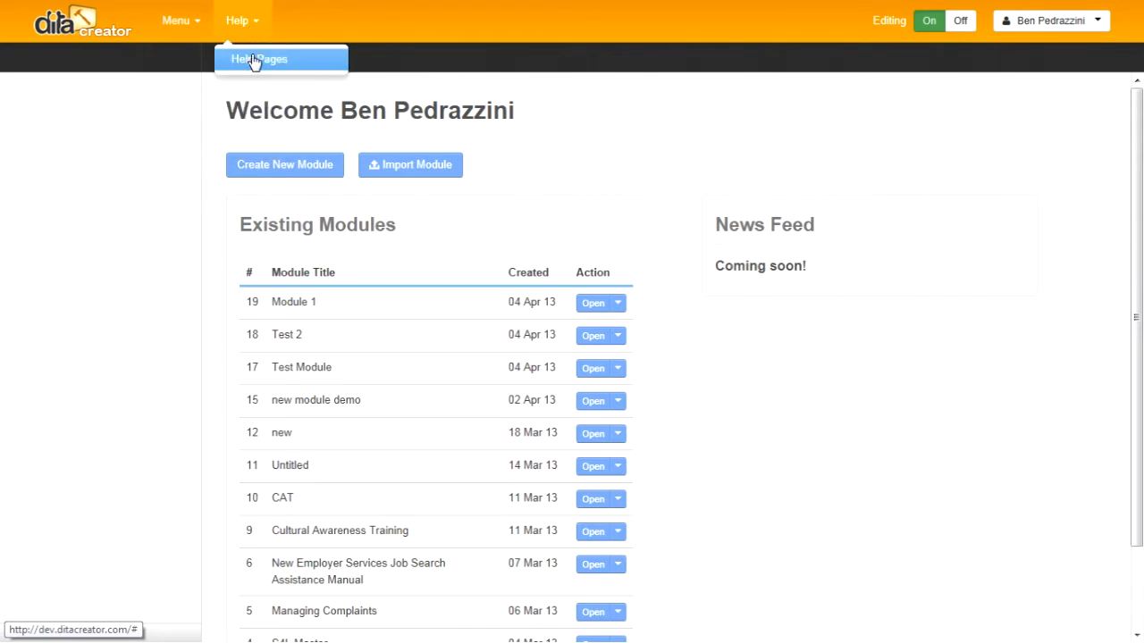
{"action": "left_click", "coordinate": [655, 134]}
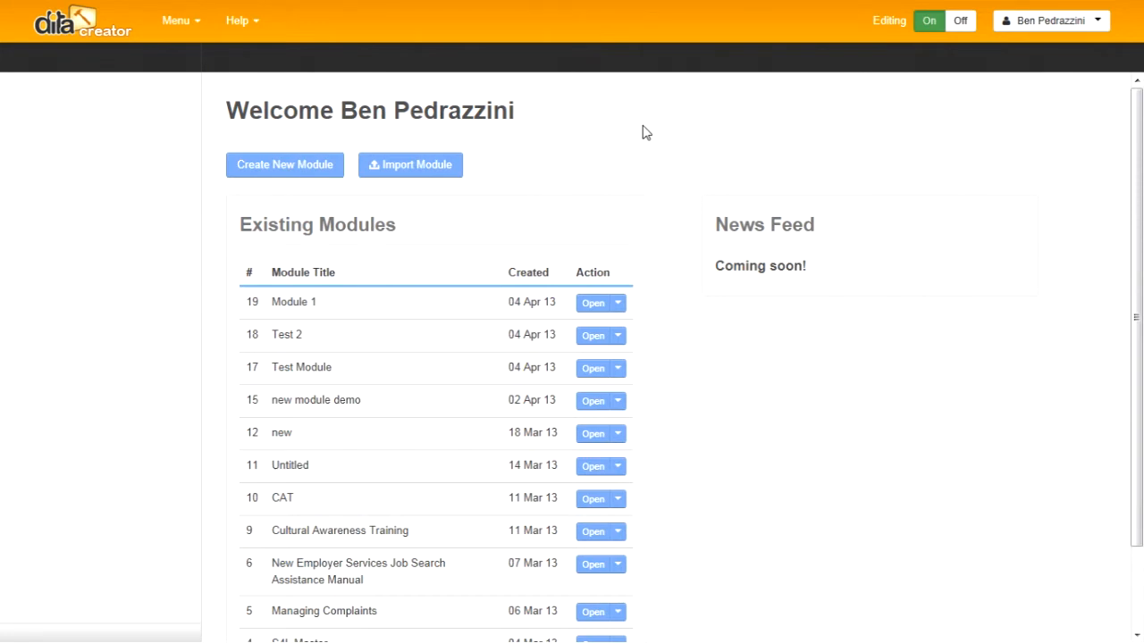
{"action": "left_click", "coordinate": [413, 167]}
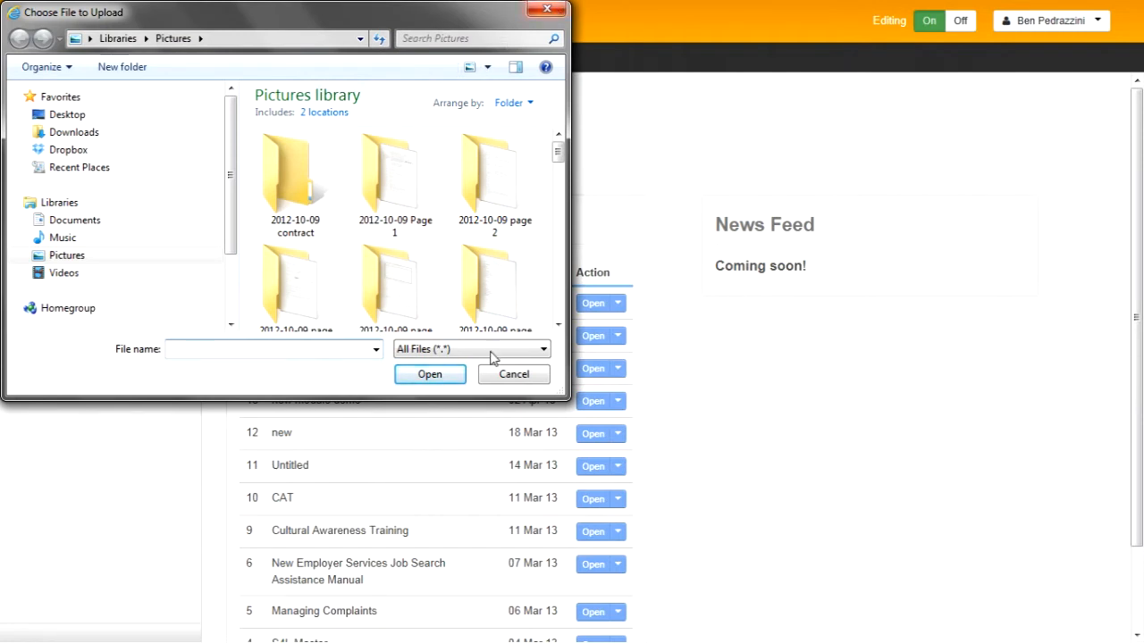
{"action": "left_click", "coordinate": [520, 374]}
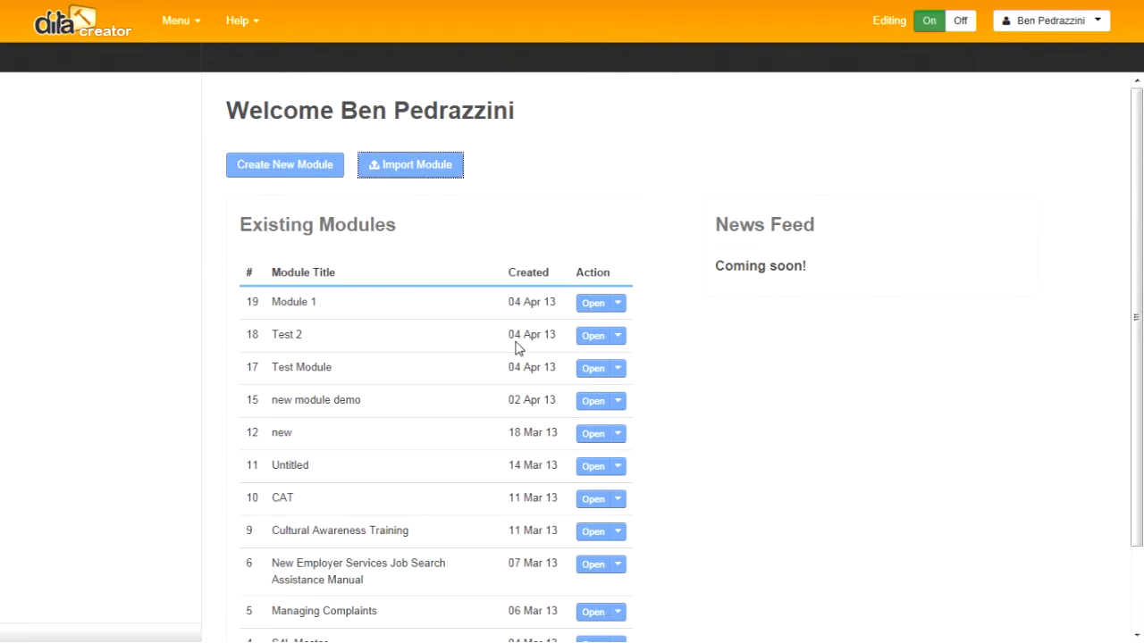
Step: Create a new module titled "Module Test"
{"action": "left_click", "coordinate": [277, 168]}
{"action": "left_click", "coordinate": [380, 148]}
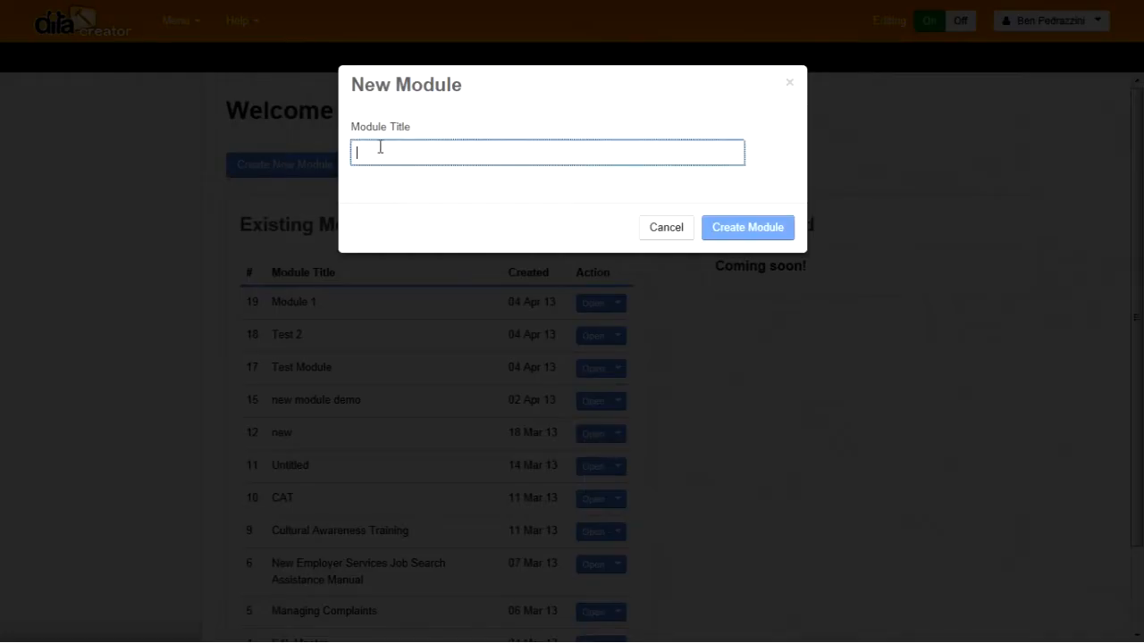
{"action": "type", "text": "Module Test"}
{"action": "left_click", "coordinate": [742, 230]}
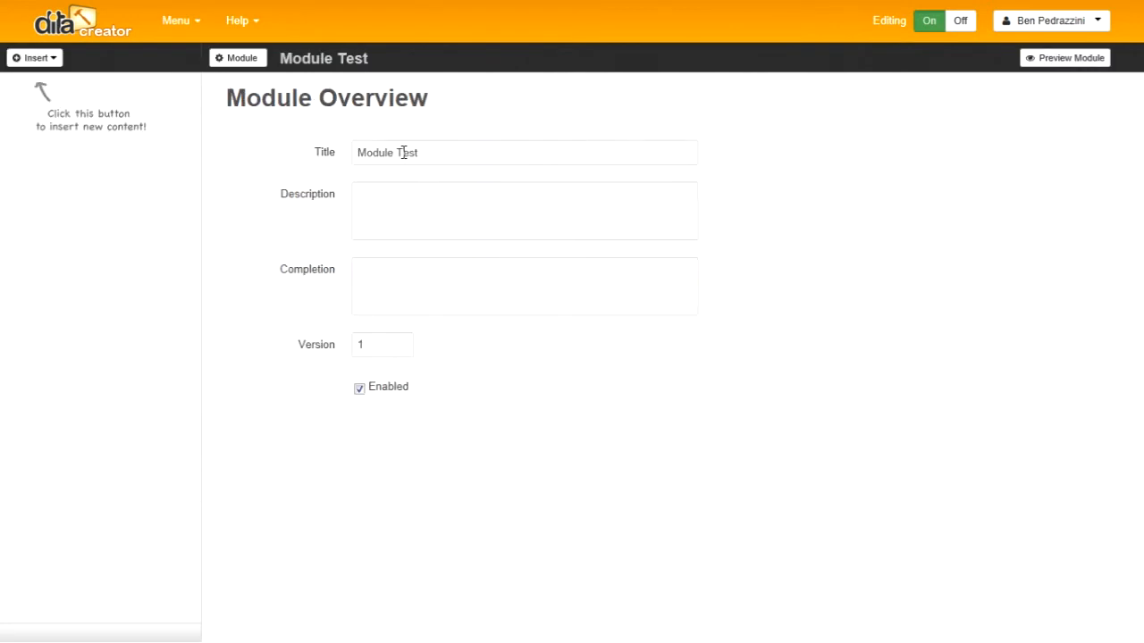
Step: Fill in the module overview with the description "Desc" and the completion text "Congrats!"
{"action": "left_click", "coordinate": [382, 193]}
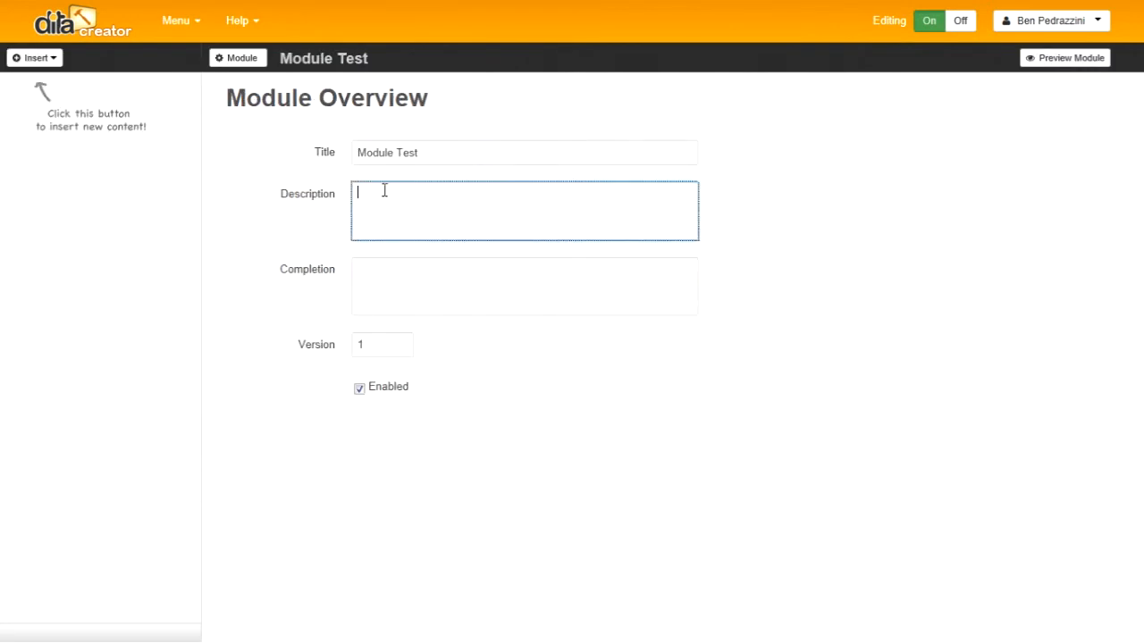
{"action": "type", "text": "Desc"}
{"action": "key", "text": "Tab"}
{"action": "type", "text": "Conrat"}
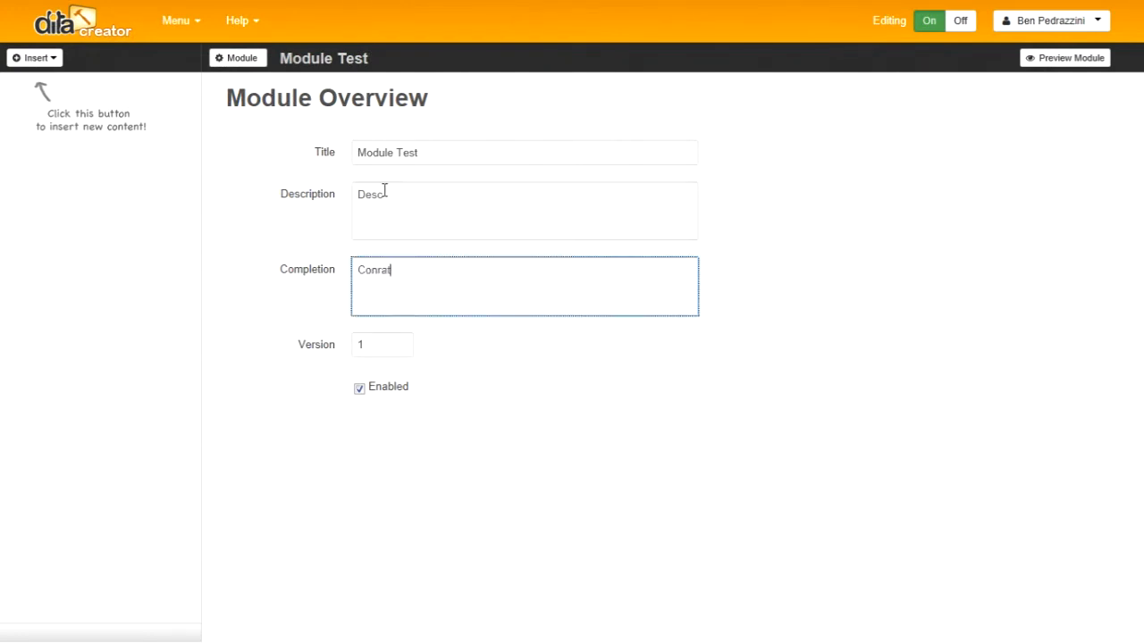
{"action": "key", "text": "BackSpace"}
{"action": "key", "text": "BackSpace"}
{"action": "key", "text": "BackSpace"}
{"action": "type", "text": "grats!"}
Step: Add a new stage titled "Stage 1" to the module
{"action": "left_click", "coordinate": [52, 59]}
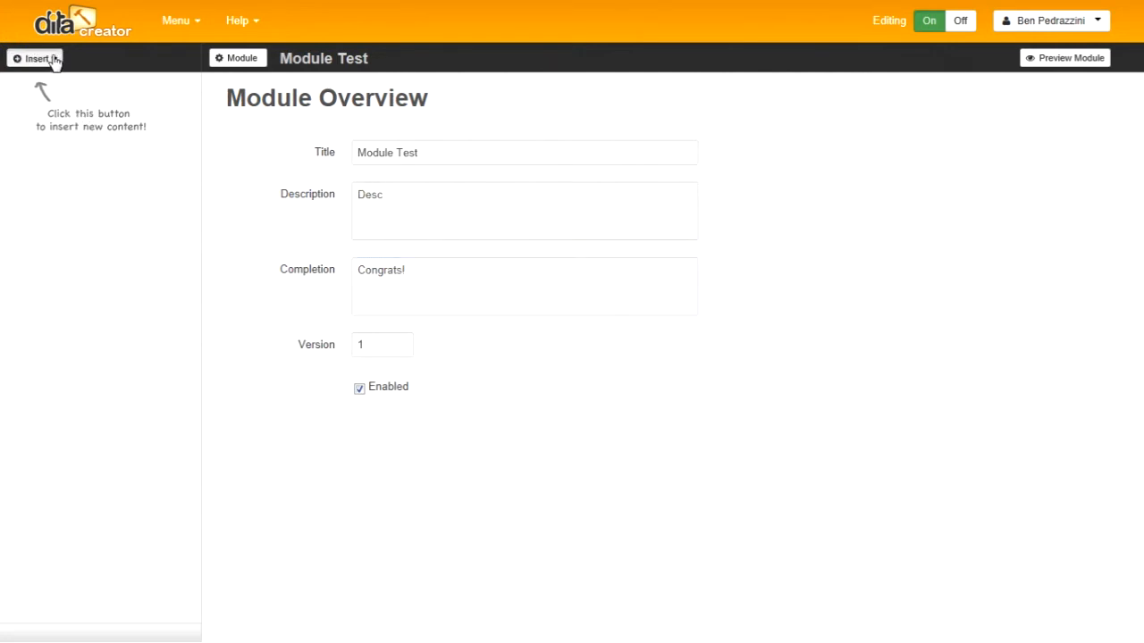
{"action": "left_click", "coordinate": [49, 84]}
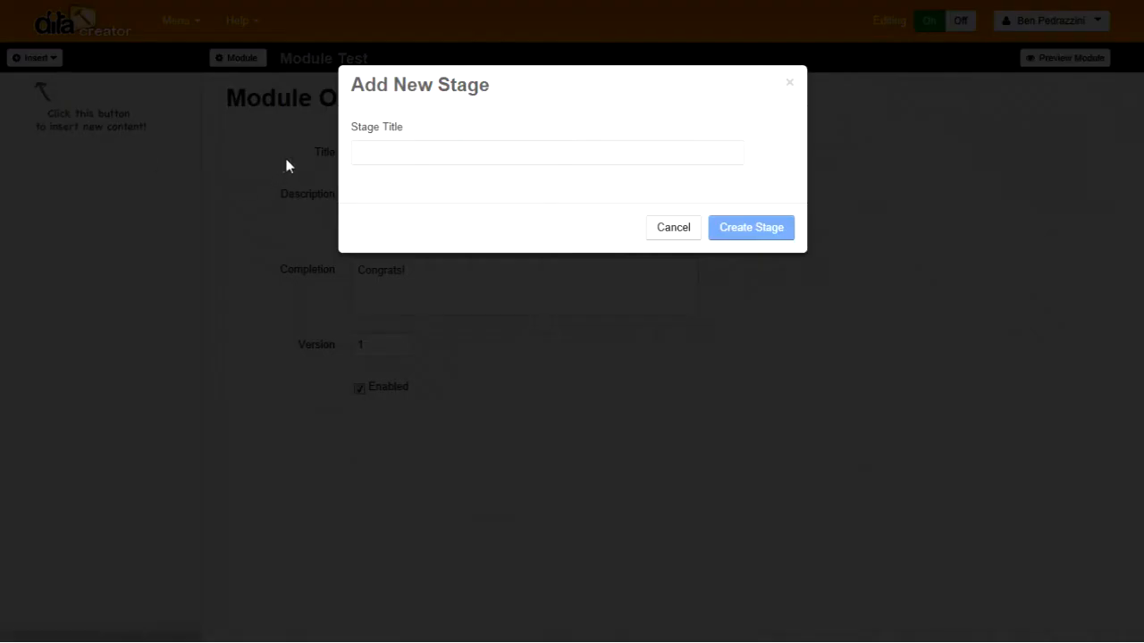
{"action": "left_click", "coordinate": [413, 152]}
{"action": "type", "text": "Stage "}
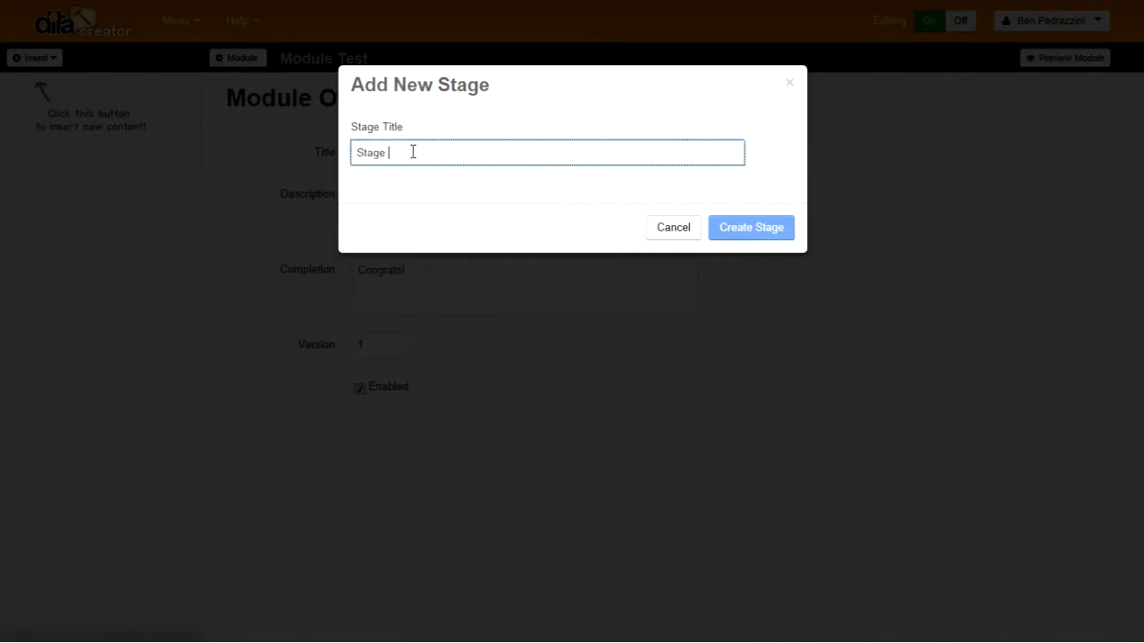
{"action": "type", "text": "1"}
{"action": "left_click", "coordinate": [784, 231]}
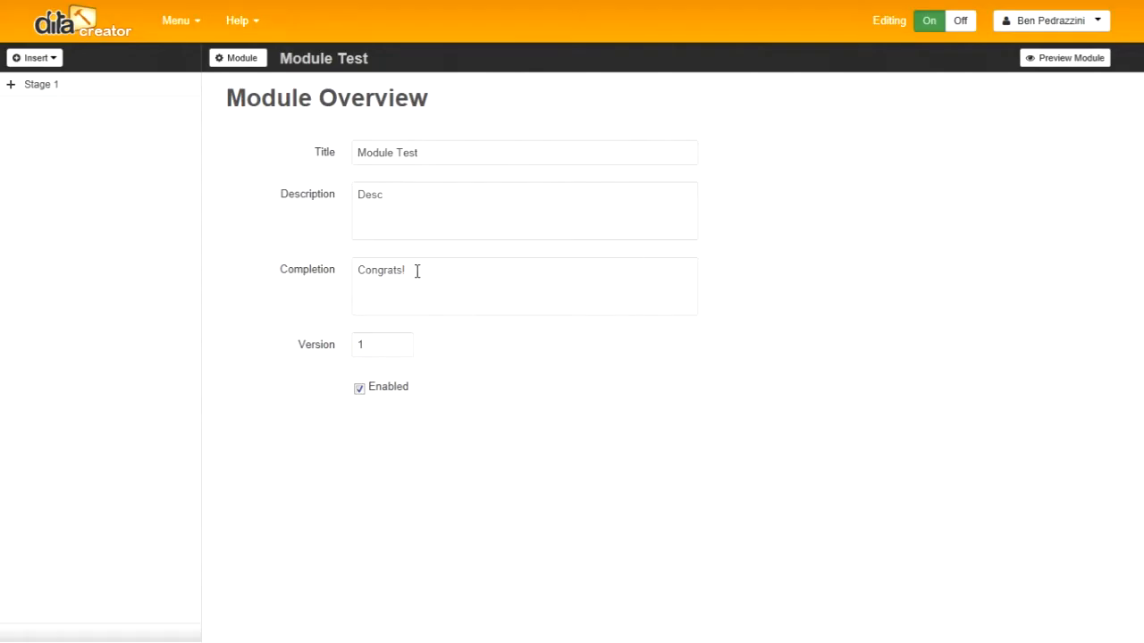
Step: Add a new section titled "Page 1" with the page type HTML only to Stage 1
{"action": "left_click", "coordinate": [36, 88]}
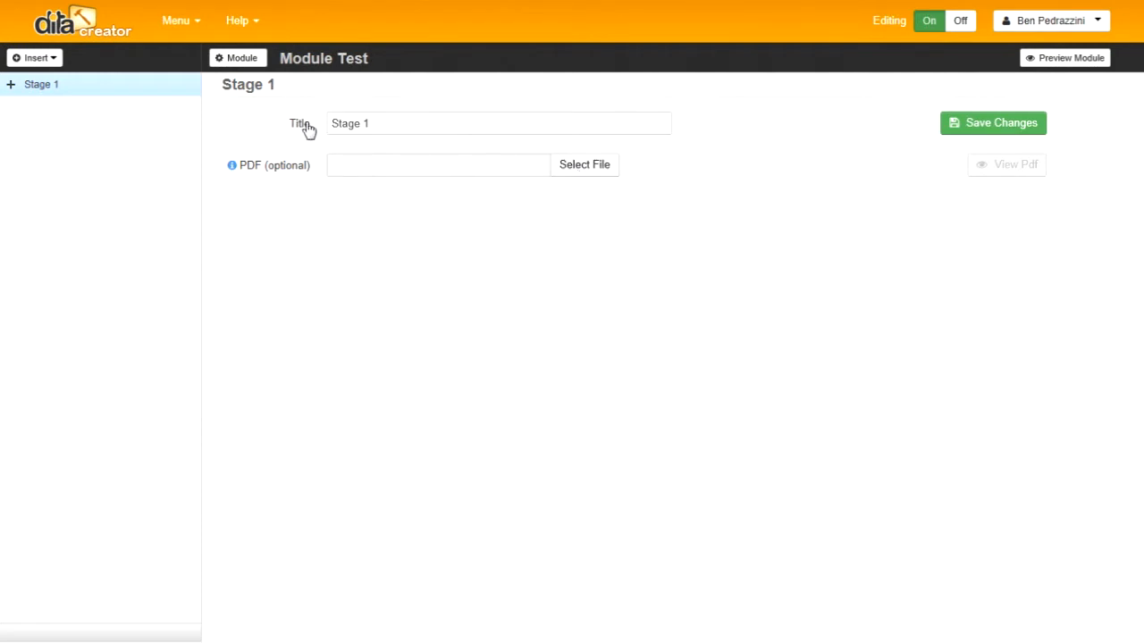
{"action": "left_click", "coordinate": [38, 59]}
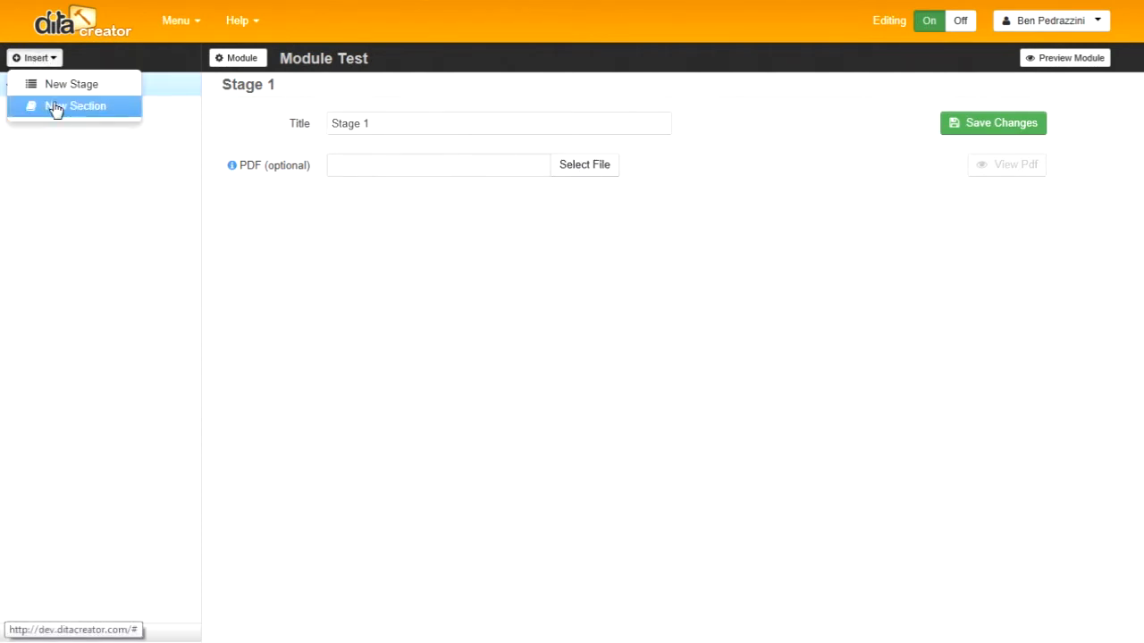
{"action": "left_click", "coordinate": [52, 106]}
{"action": "left_click", "coordinate": [407, 144]}
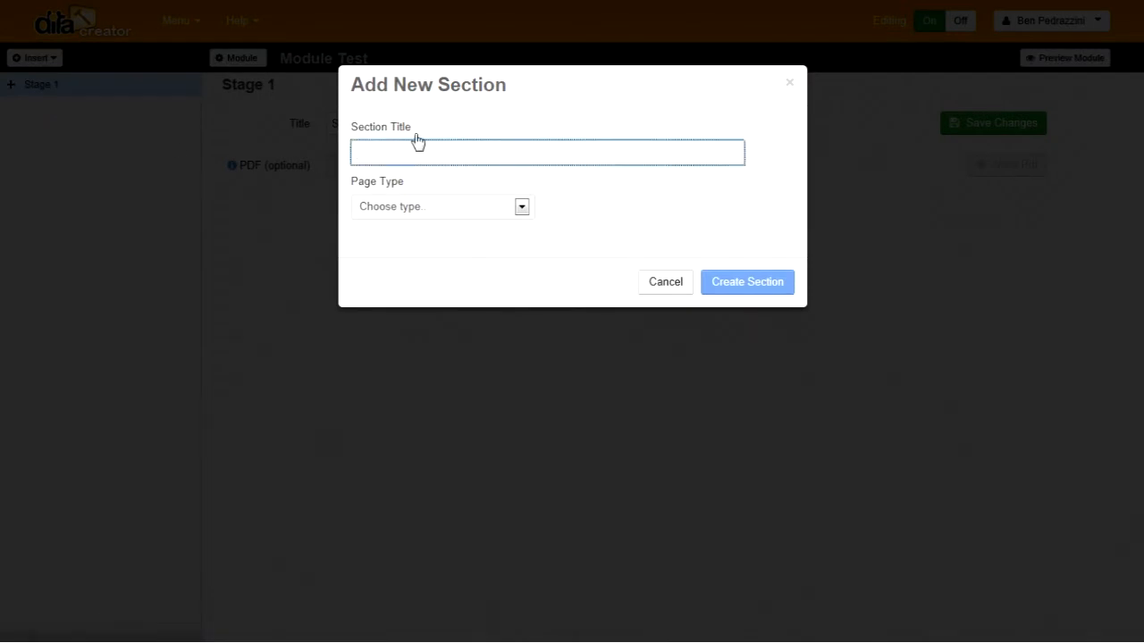
{"action": "type", "text": "Page 1"}
{"action": "left_click", "coordinate": [518, 208]}
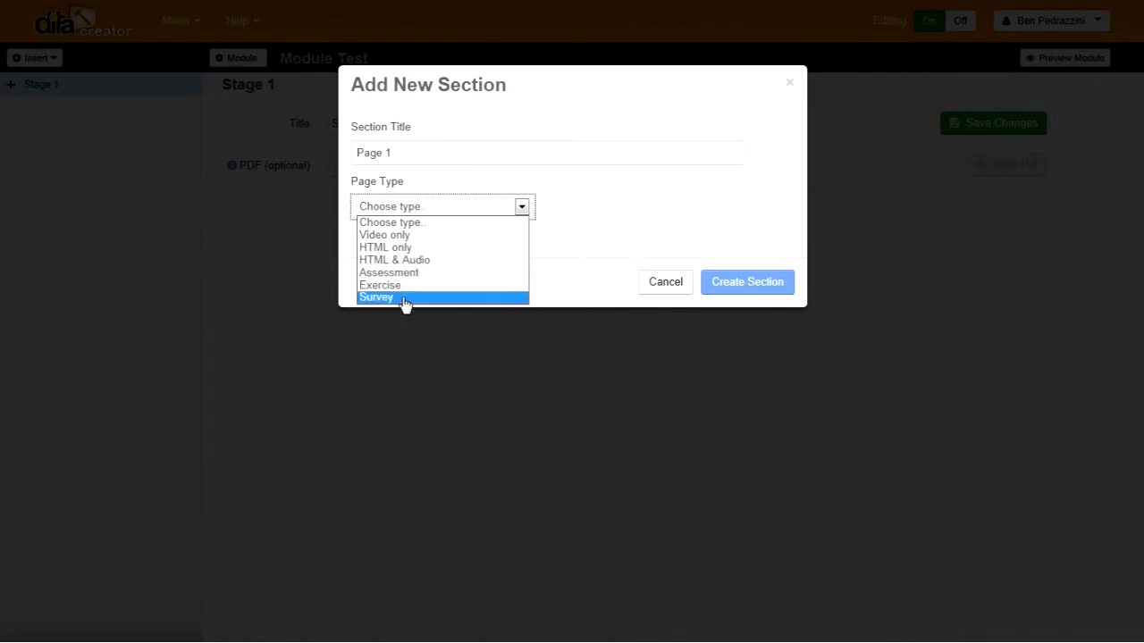
{"action": "left_click", "coordinate": [415, 250]}
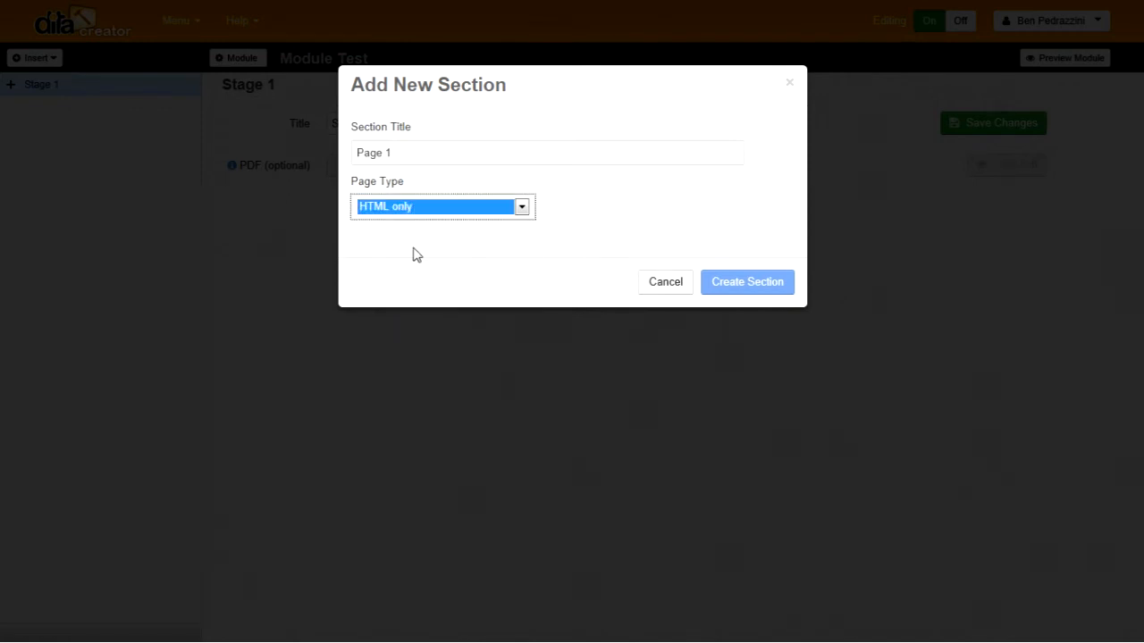
{"action": "left_click", "coordinate": [749, 284]}
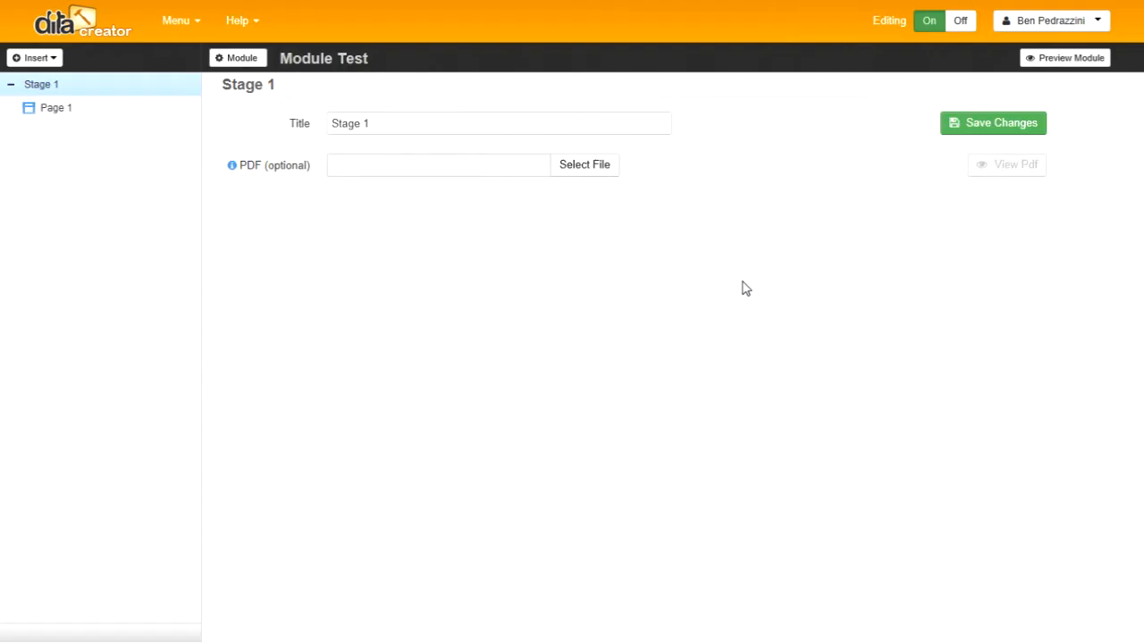
Step: Write the heading "WELCOME" on Page 1 and format it in bold with a blue font colour
{"action": "left_click", "coordinate": [58, 108]}
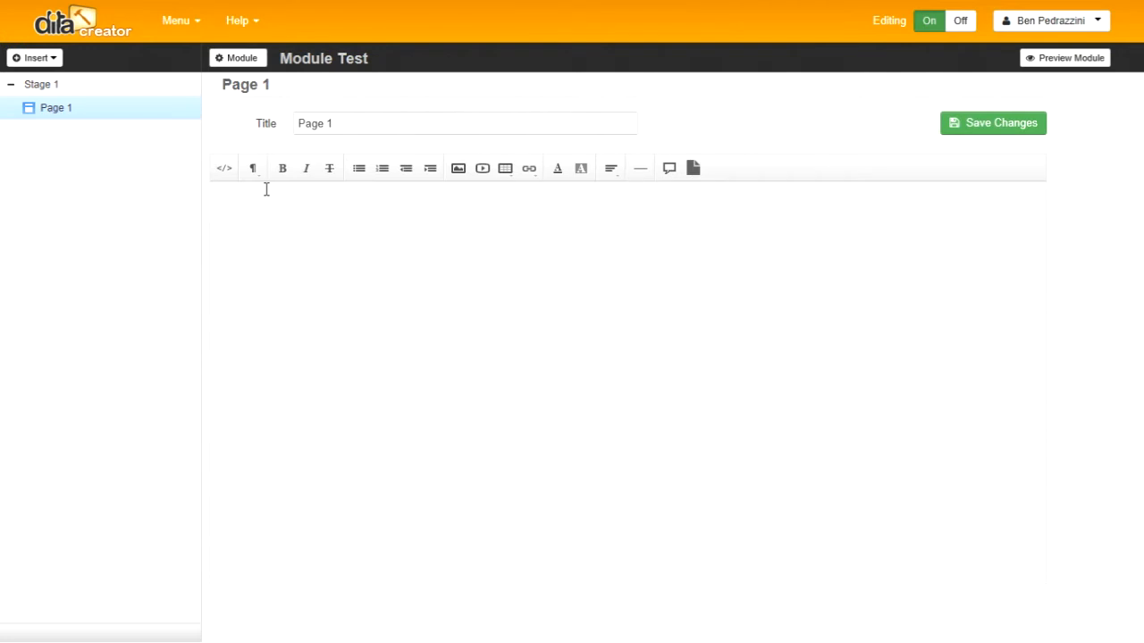
{"action": "type", "text": "WELCOME"}
{"action": "left_click_drag", "start_coordinate": [286, 203], "coordinate": [204, 202]}
{"action": "left_click", "coordinate": [284, 168]}
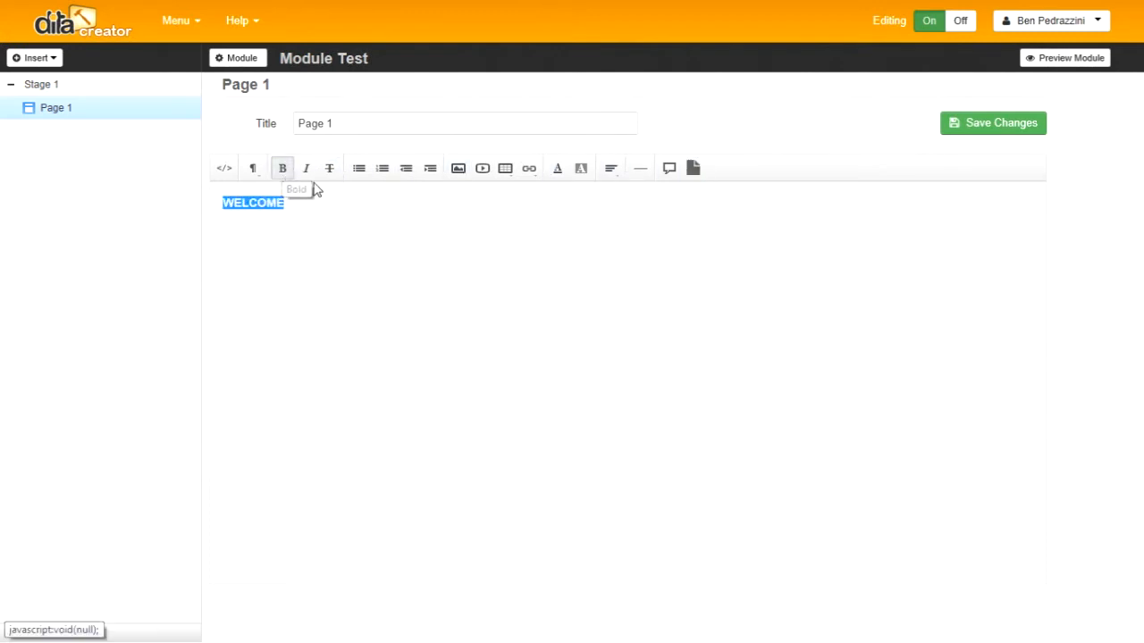
{"action": "left_click", "coordinate": [560, 170]}
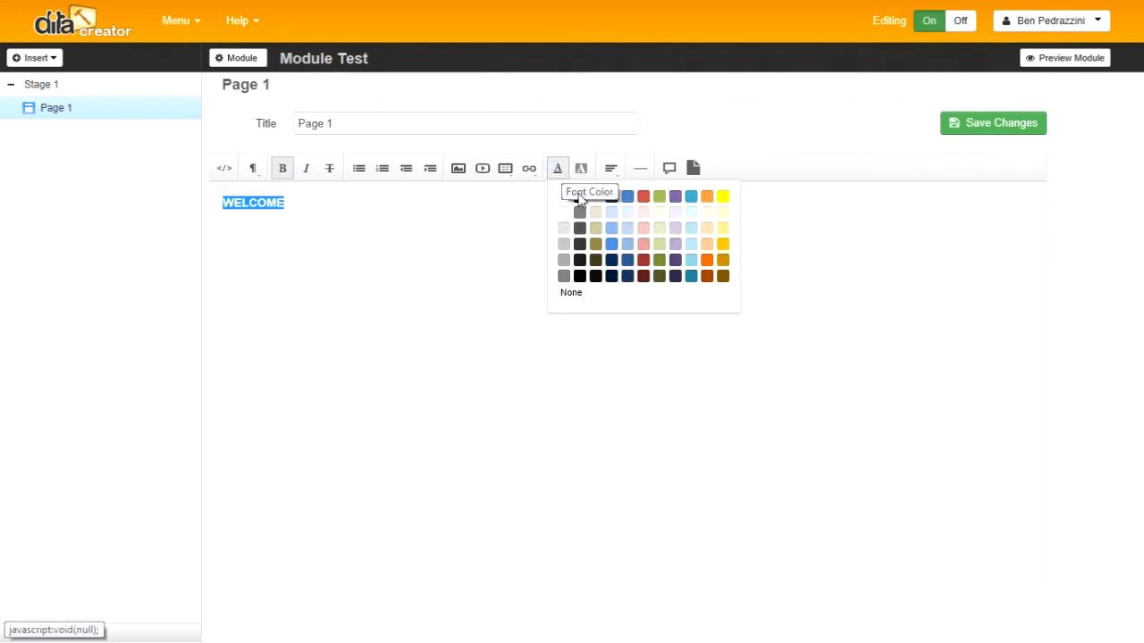
{"action": "left_click", "coordinate": [627, 198]}
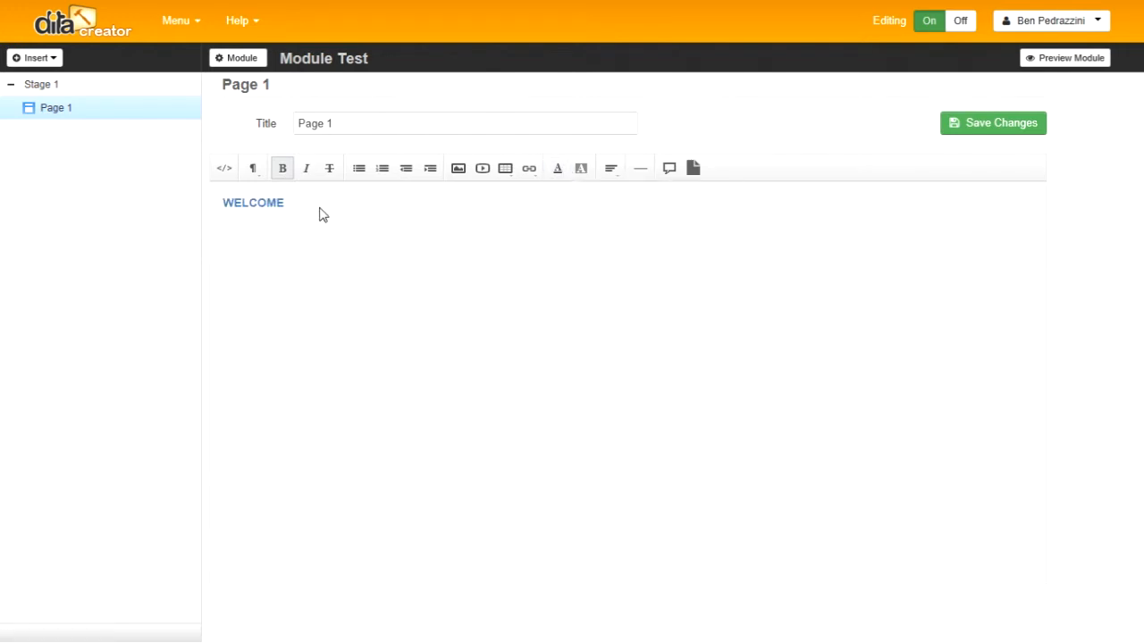
Step: Upload the picture of the waving man with the baby from the Pictures library below the WELCOME heading, with a new line after it
{"action": "left_click", "coordinate": [312, 207]}
{"action": "key", "text": "Return"}
{"action": "left_click", "coordinate": [456, 170]}
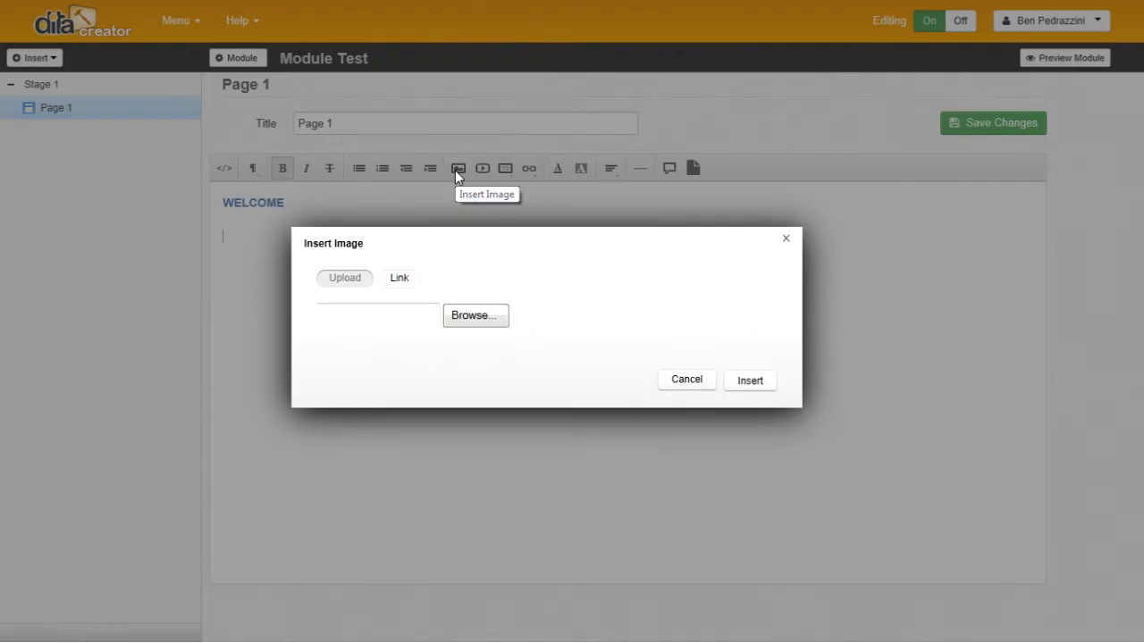
{"action": "left_click", "coordinate": [402, 281]}
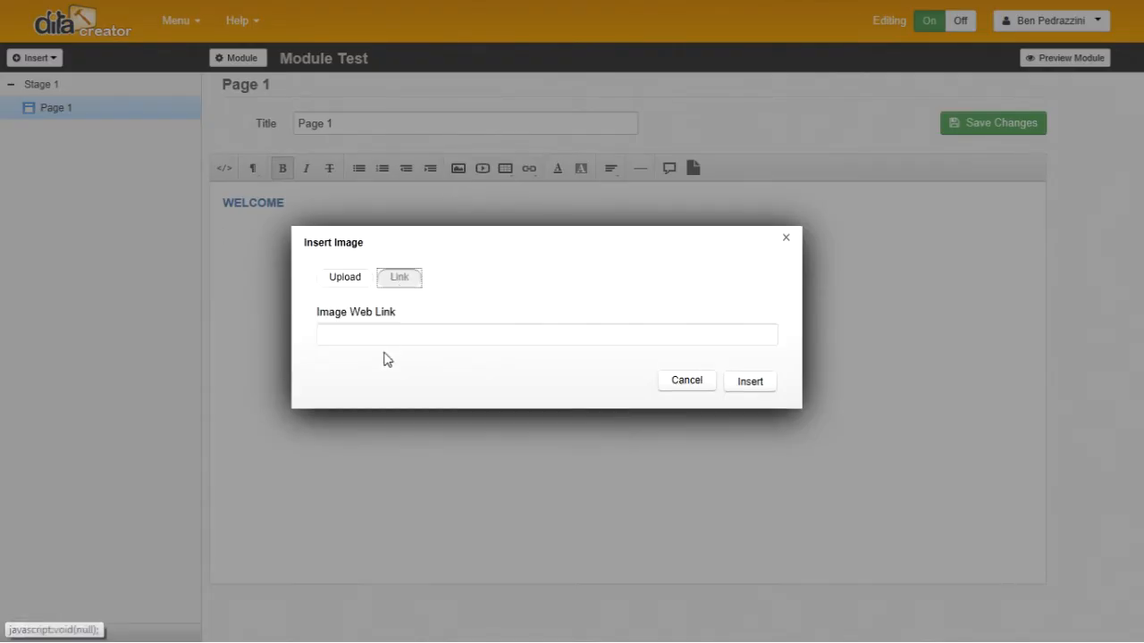
{"action": "left_click", "coordinate": [344, 287]}
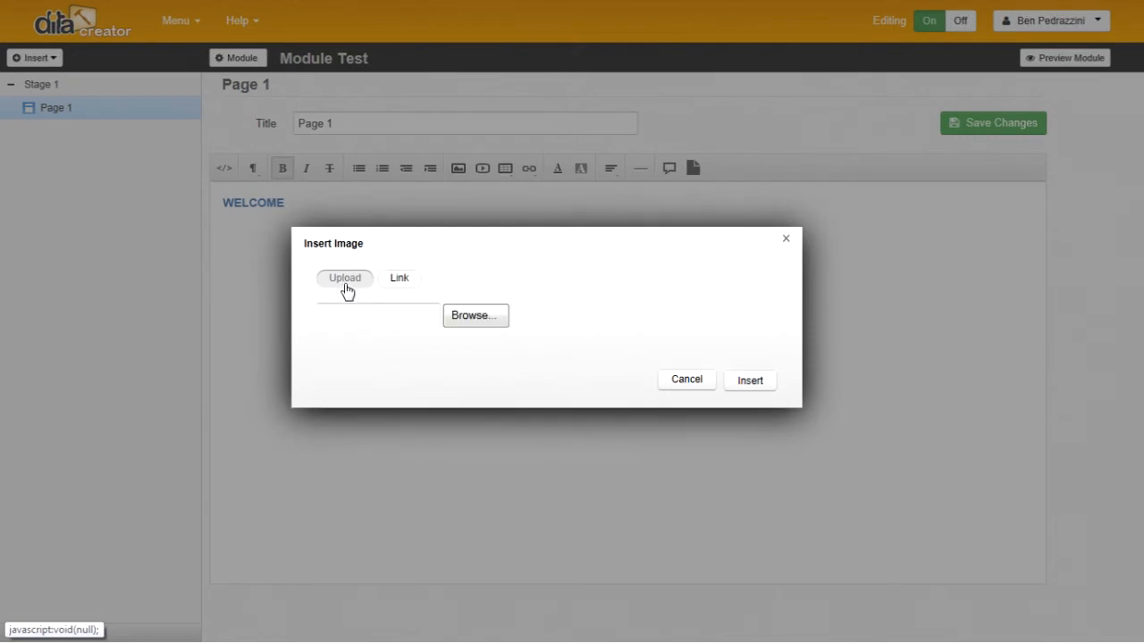
{"action": "left_click", "coordinate": [481, 319]}
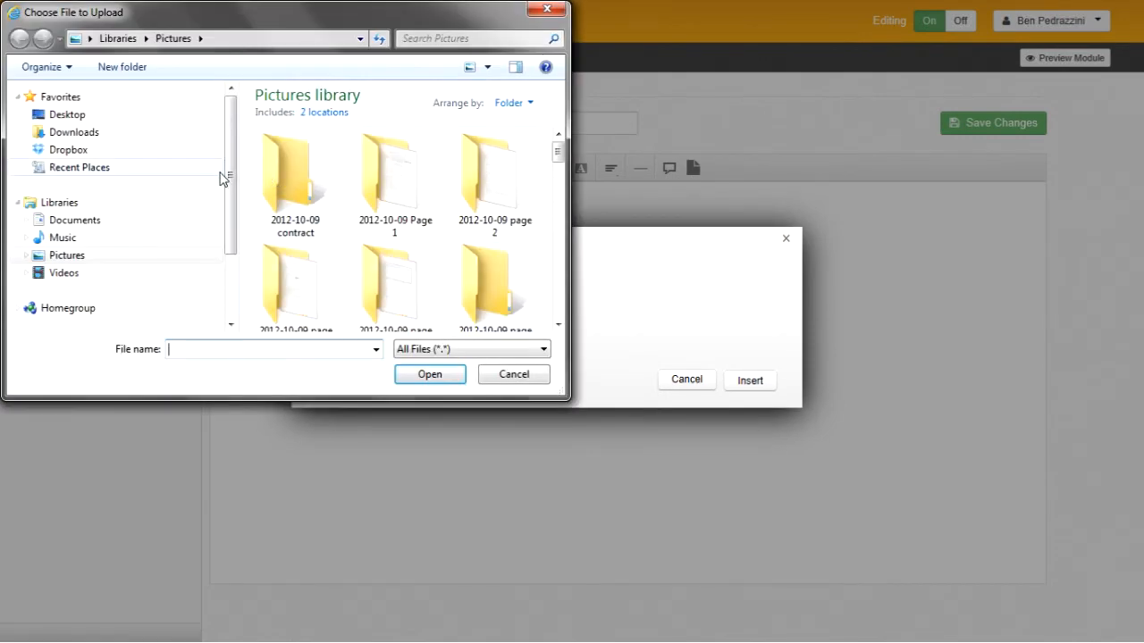
{"action": "left_click_drag", "start_coordinate": [554, 161], "coordinate": [542, 253]}
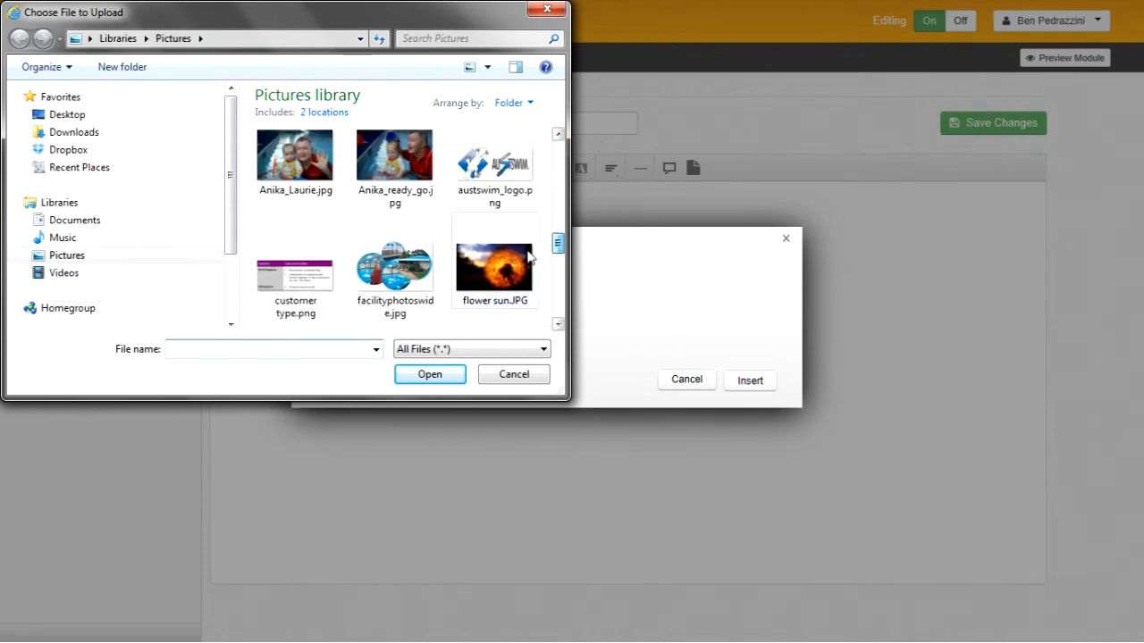
{"action": "left_click", "coordinate": [297, 159]}
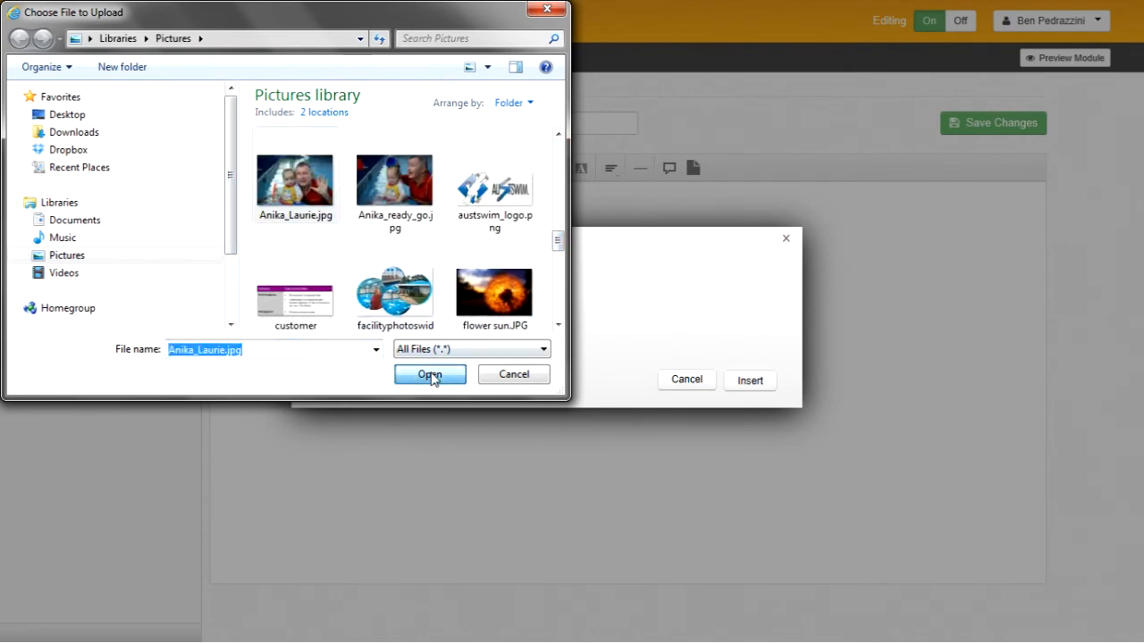
{"action": "left_click", "coordinate": [430, 375]}
{"action": "left_click", "coordinate": [749, 381]}
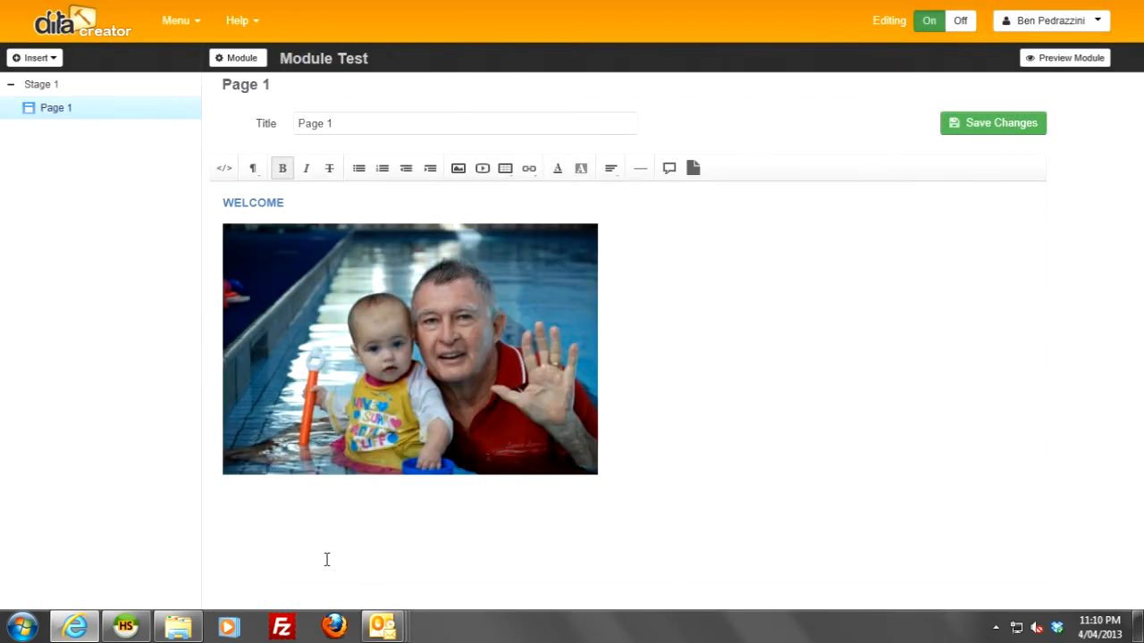
{"action": "key", "text": "Return"}
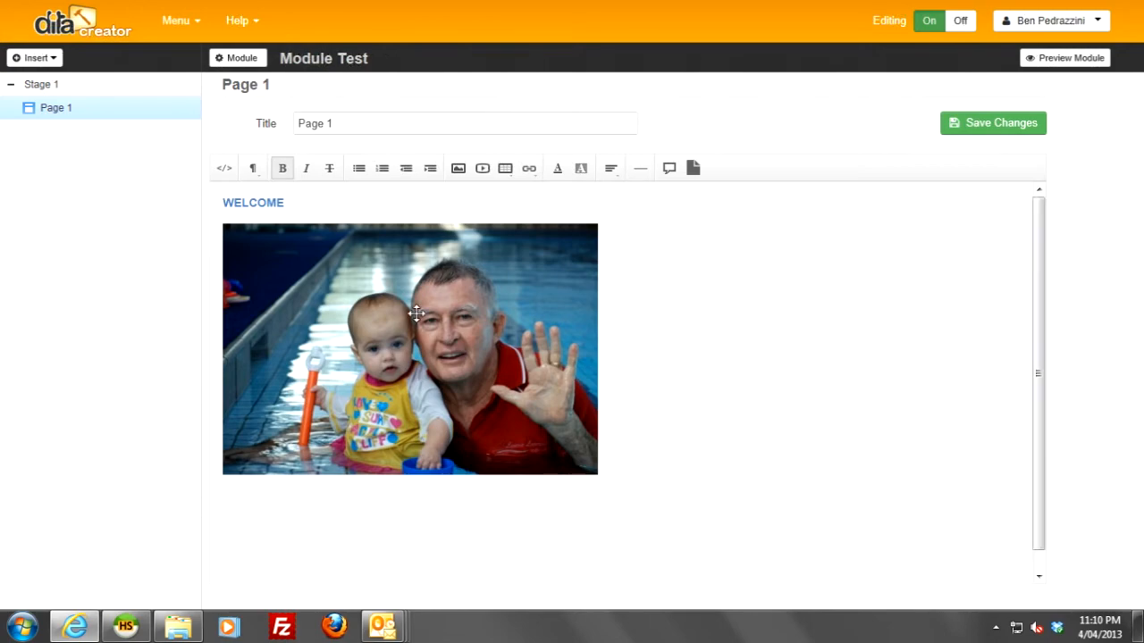
Step: View the video embed code dialog and close it without inserting a video
{"action": "left_click", "coordinate": [483, 168]}
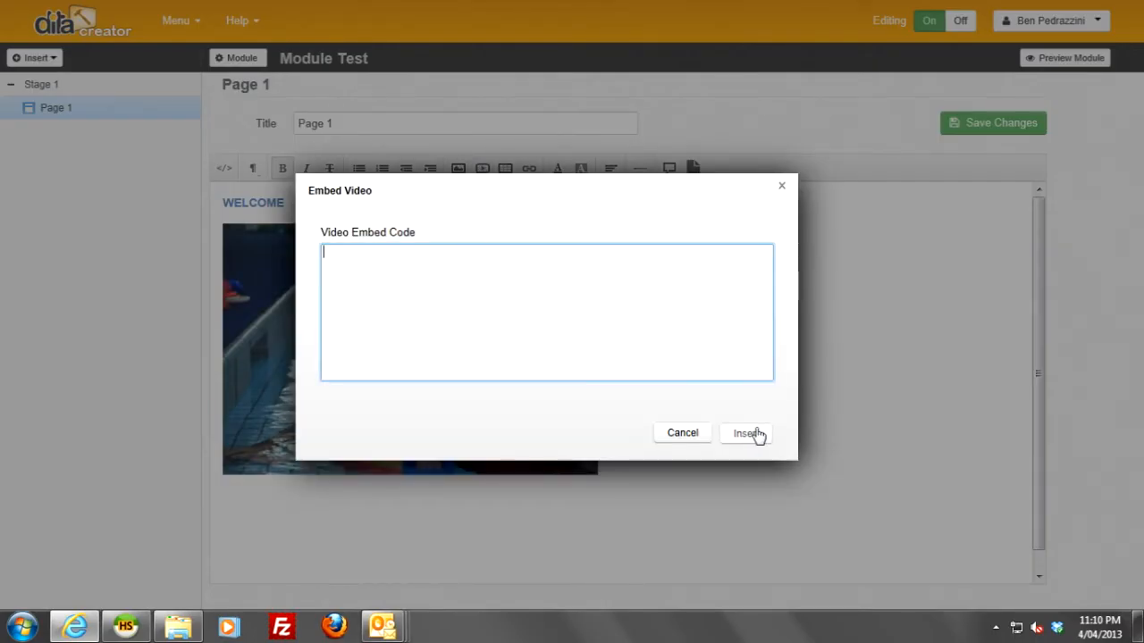
{"action": "left_click", "coordinate": [783, 187]}
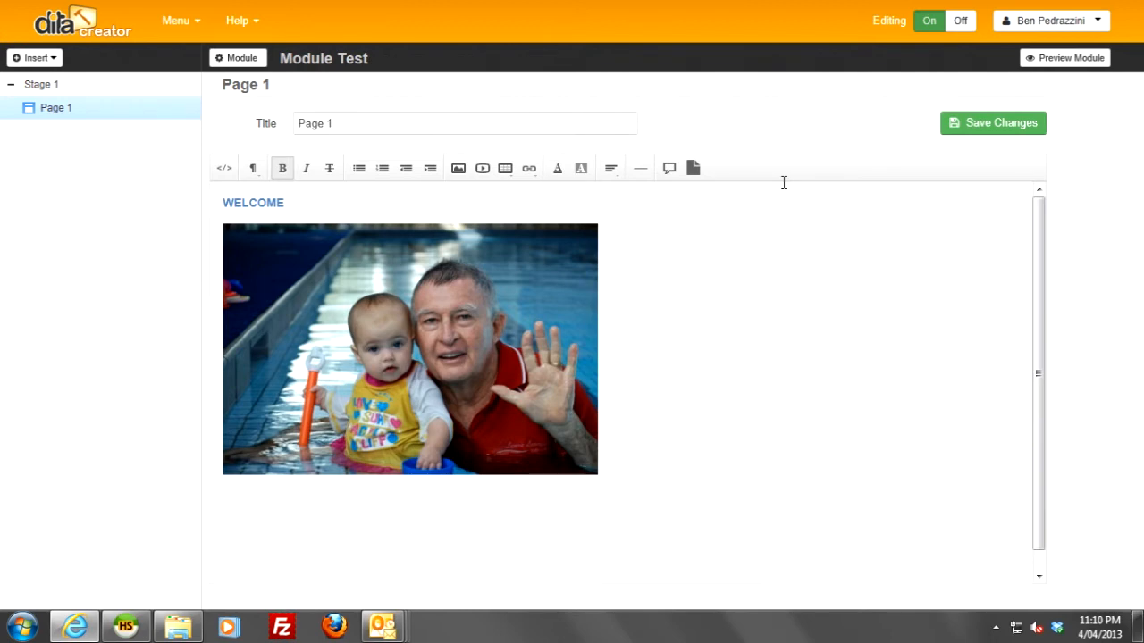
Step: View the editor's table options and the link dialog, and close them without inserting anything
{"action": "left_click", "coordinate": [505, 168]}
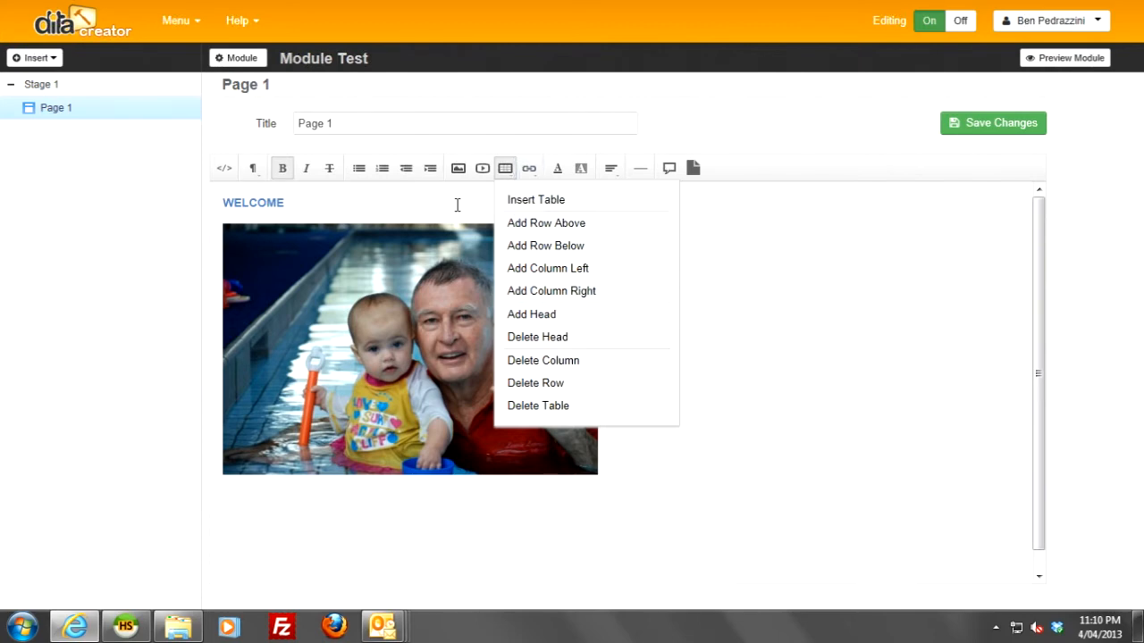
{"action": "left_click", "coordinate": [243, 505]}
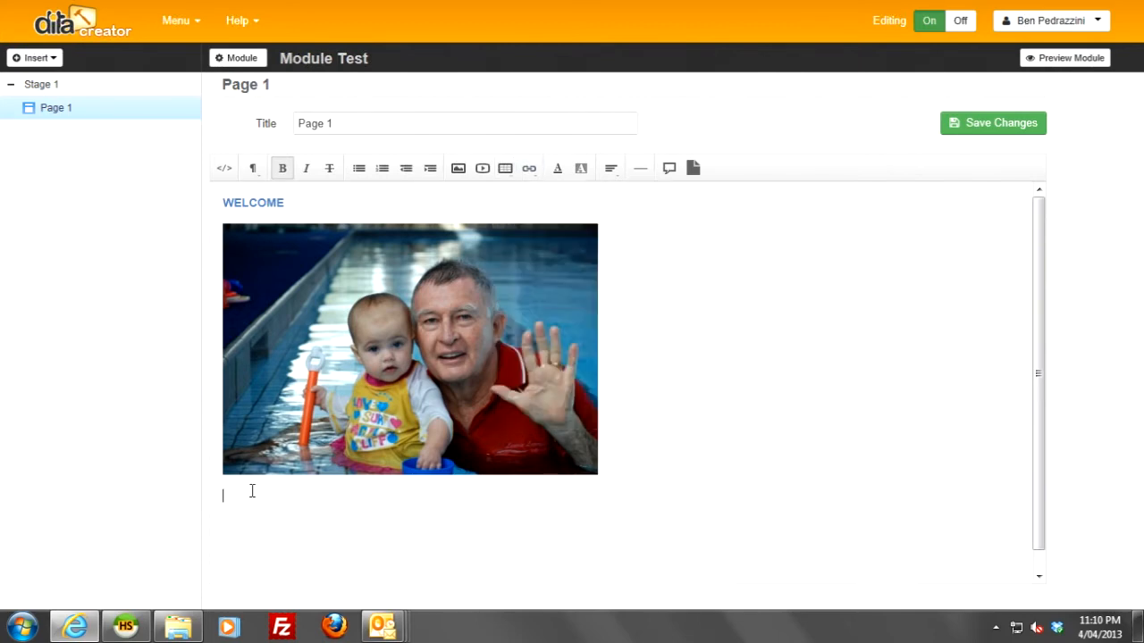
{"action": "left_click", "coordinate": [529, 170]}
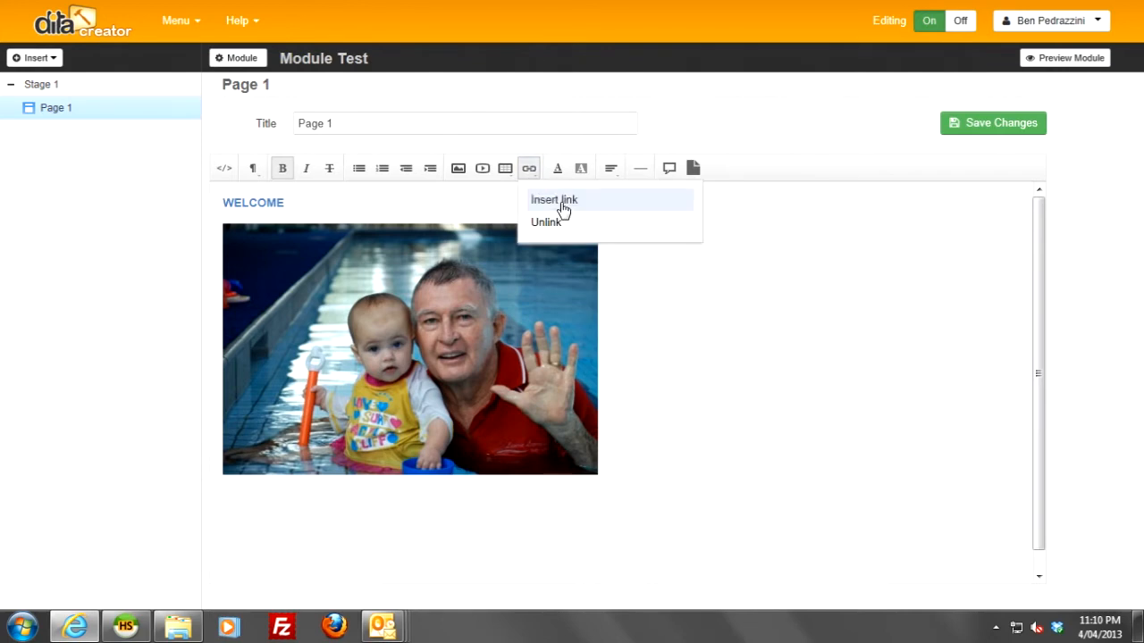
{"action": "left_click", "coordinate": [563, 200]}
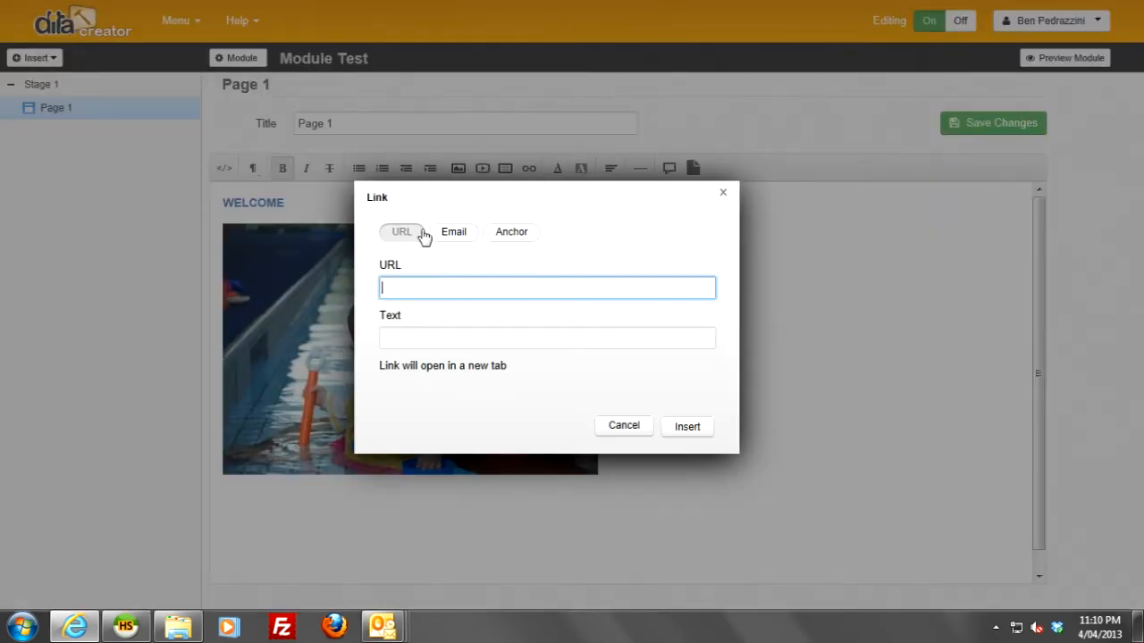
{"action": "left_click", "coordinate": [722, 194]}
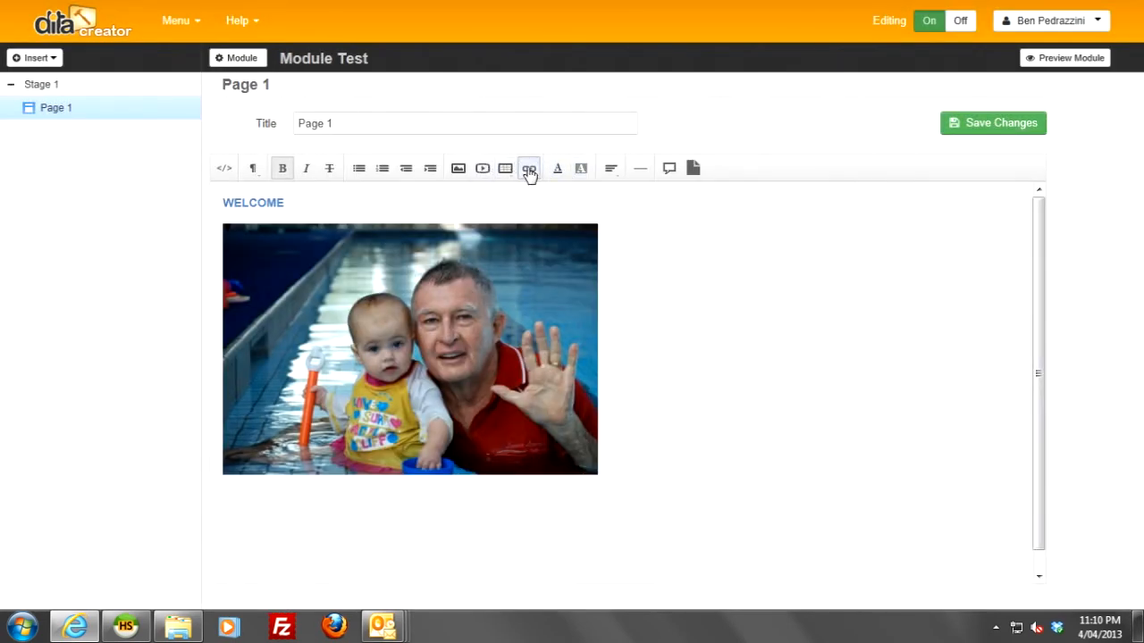
Step: Insert a text rollover on Page 1 with the target text "HERE WE ARE" and the revealed text "YES"
{"action": "left_click", "coordinate": [670, 170]}
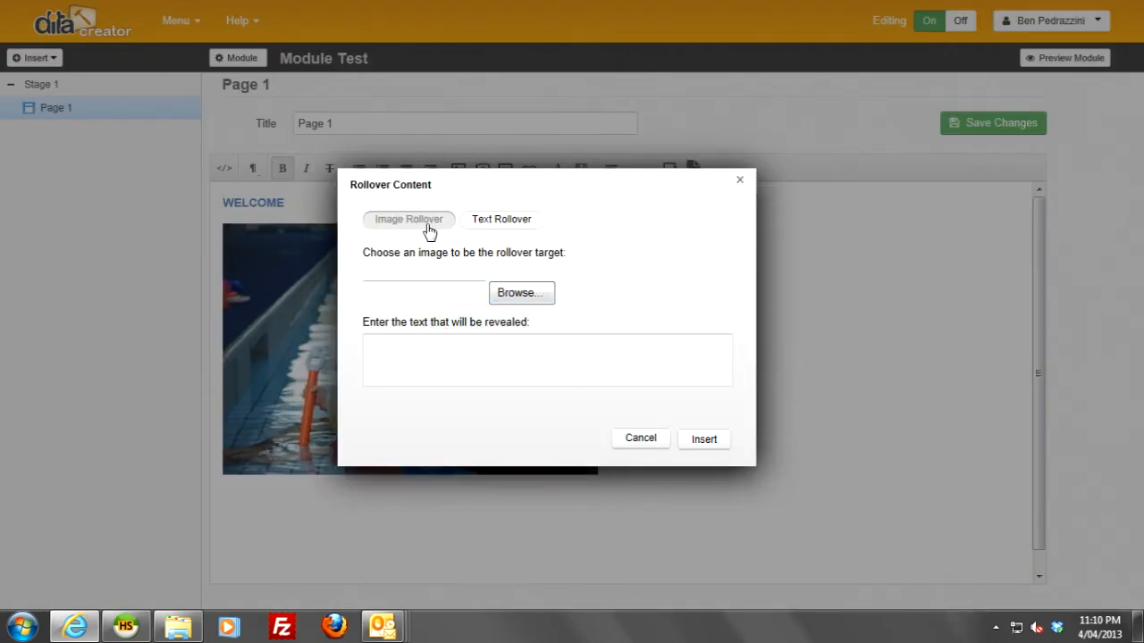
{"action": "left_click", "coordinate": [498, 220]}
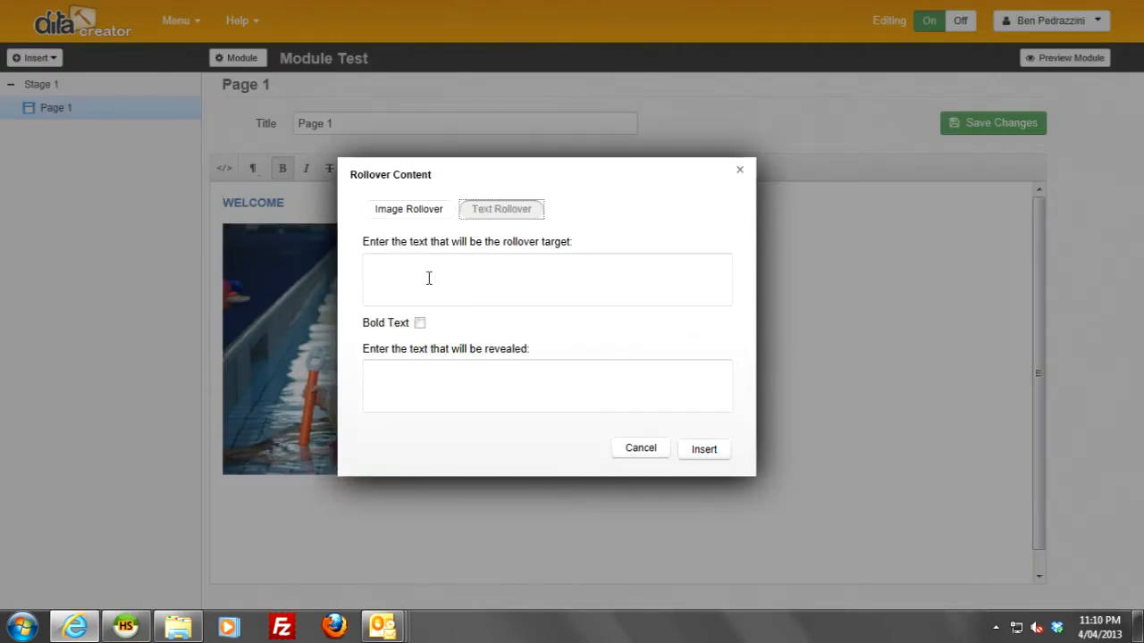
{"action": "left_click", "coordinate": [430, 277]}
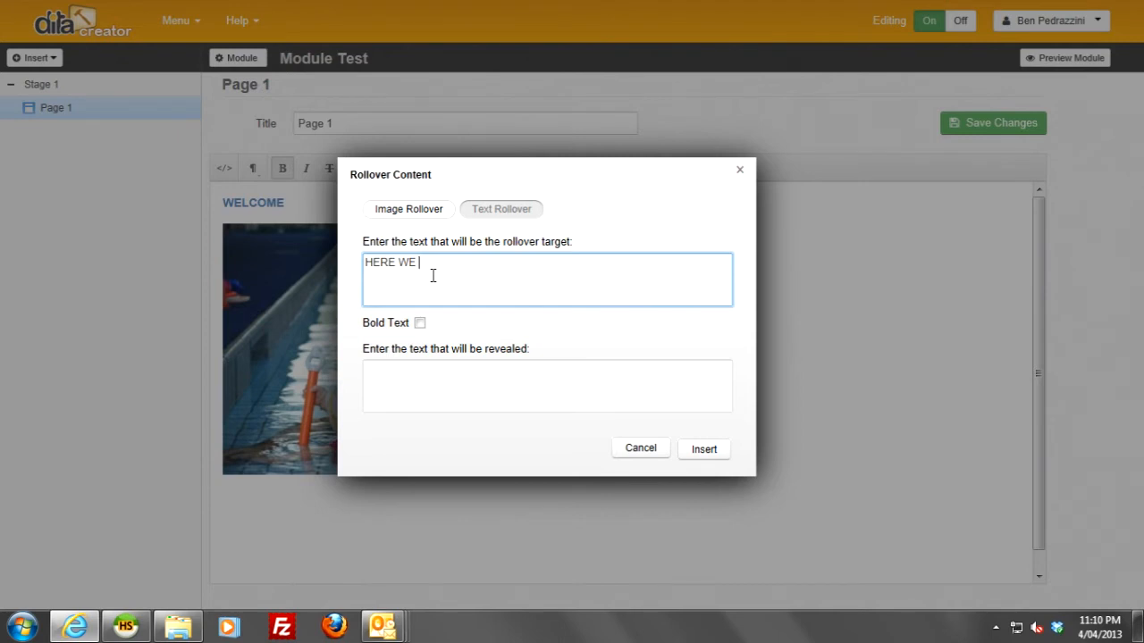
{"action": "left_click", "coordinate": [438, 370]}
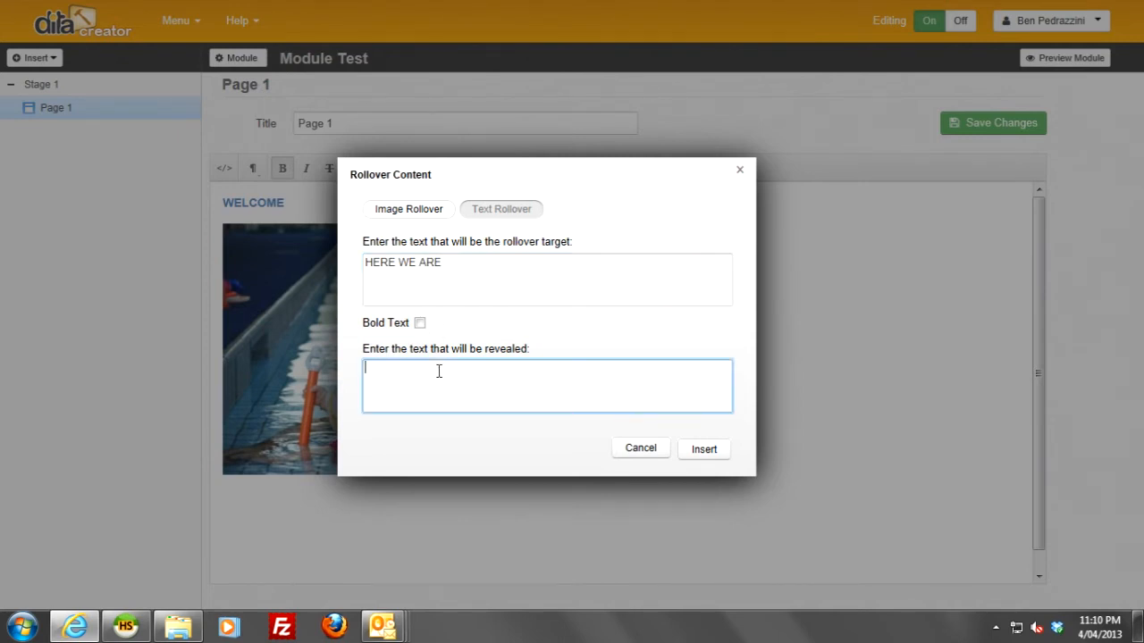
{"action": "left_click", "coordinate": [708, 452]}
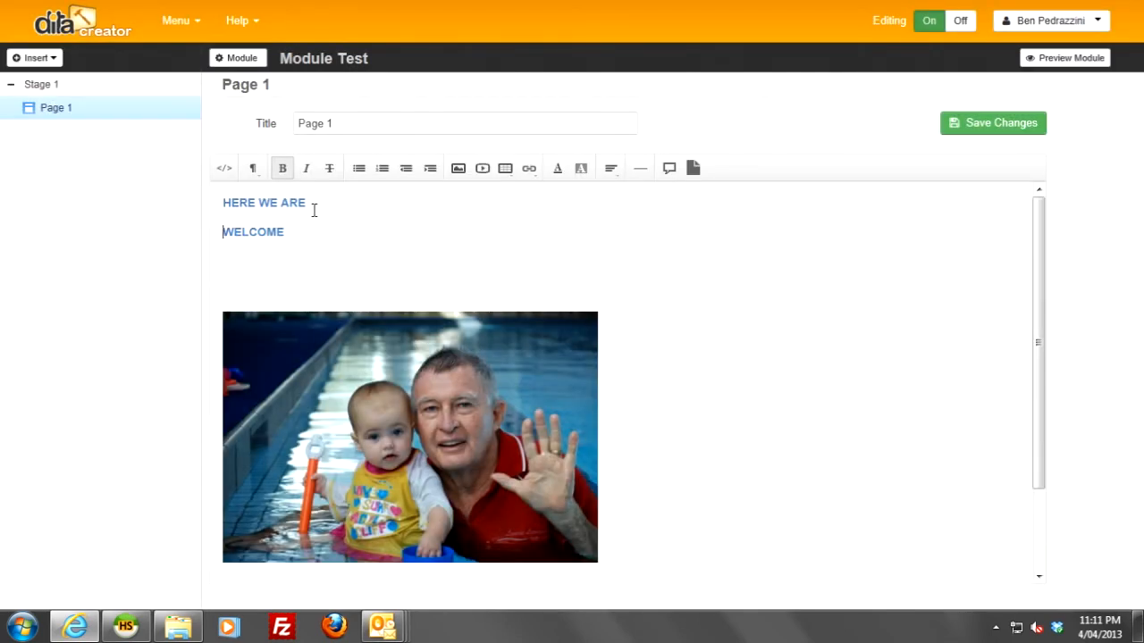
{"action": "mouse_move", "coordinate": [298, 199]}
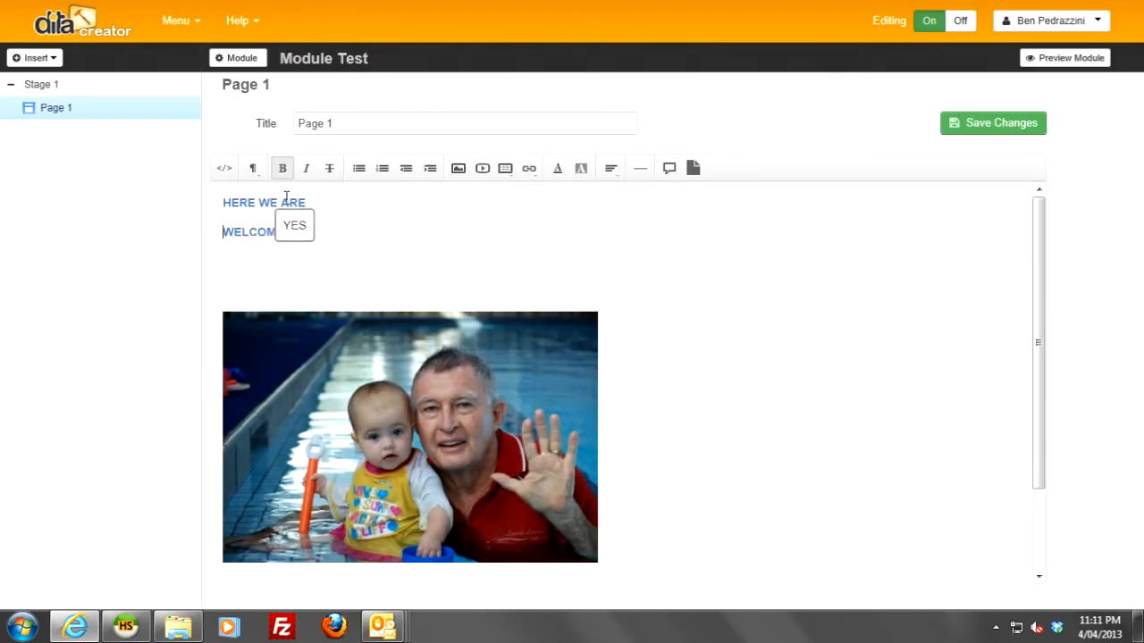
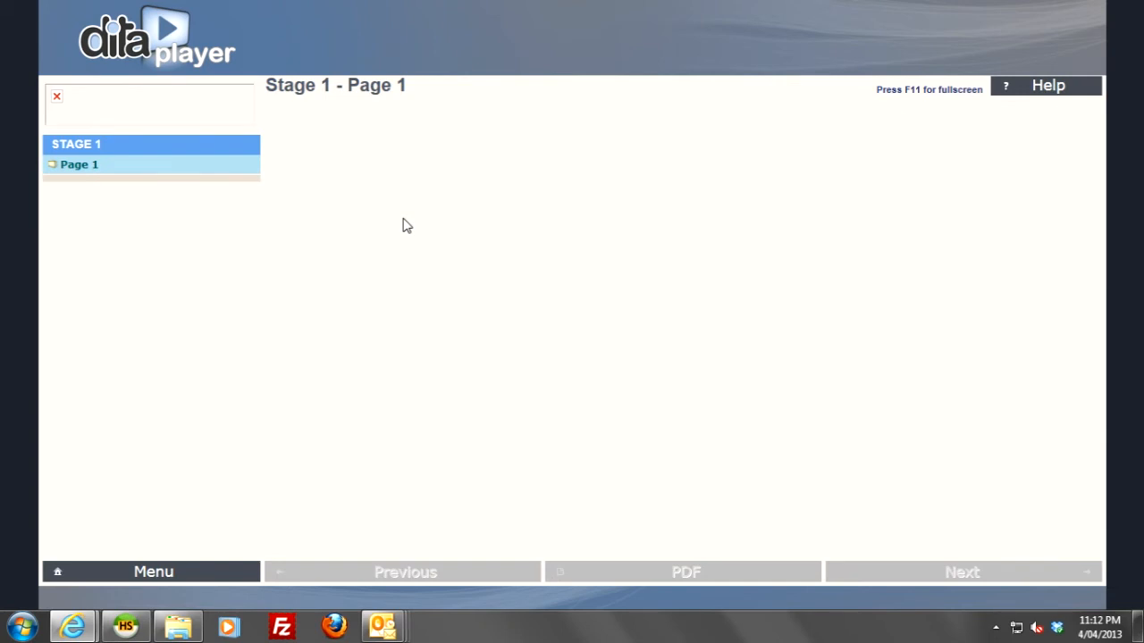
Step: Open Page 1 in the module preview, test the HERE WE ARE rollover, and submit "good" as the answer to "How are you?"
{"action": "left_click", "coordinate": [224, 164]}
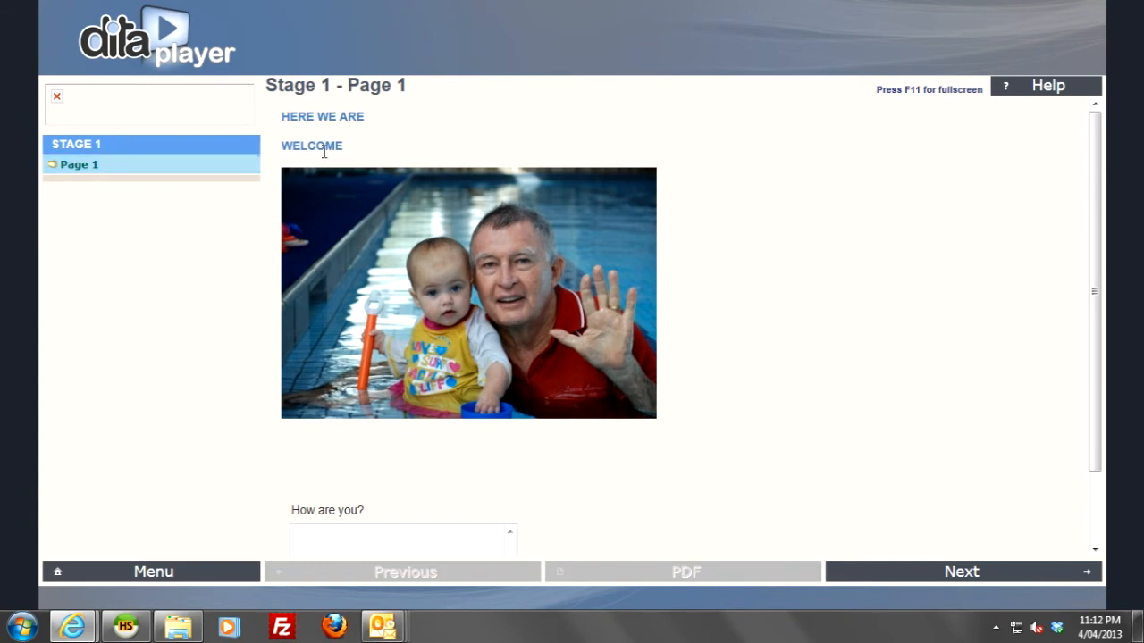
{"action": "mouse_move", "coordinate": [341, 114]}
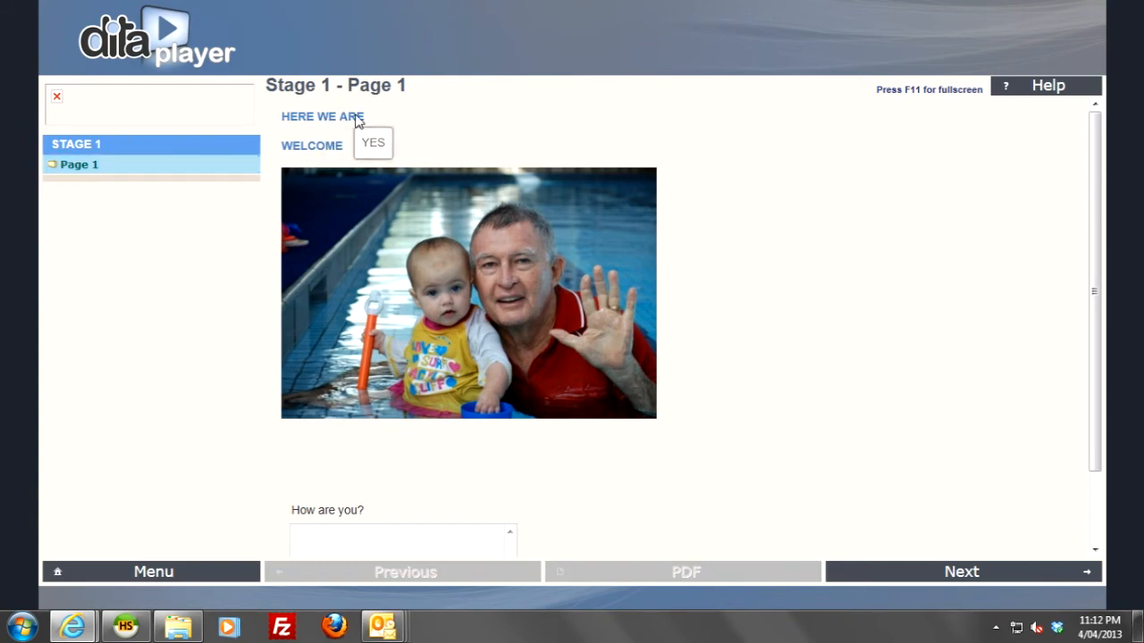
{"action": "scroll", "coordinate": [420, 411], "scroll_direction": "down", "scroll_amount": 1}
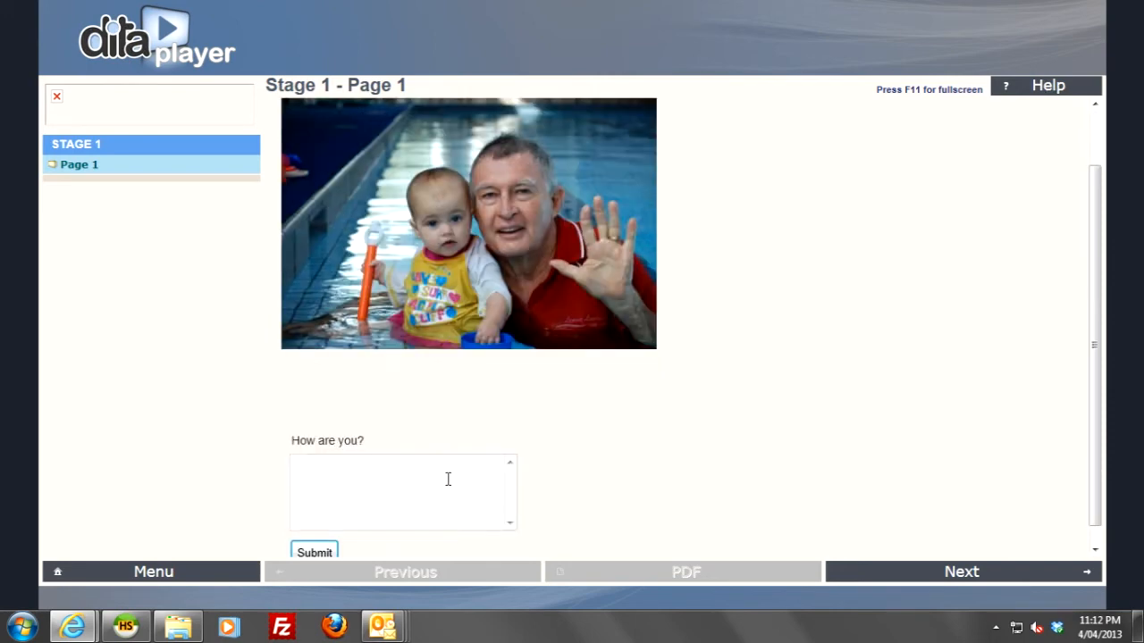
{"action": "left_click", "coordinate": [323, 456]}
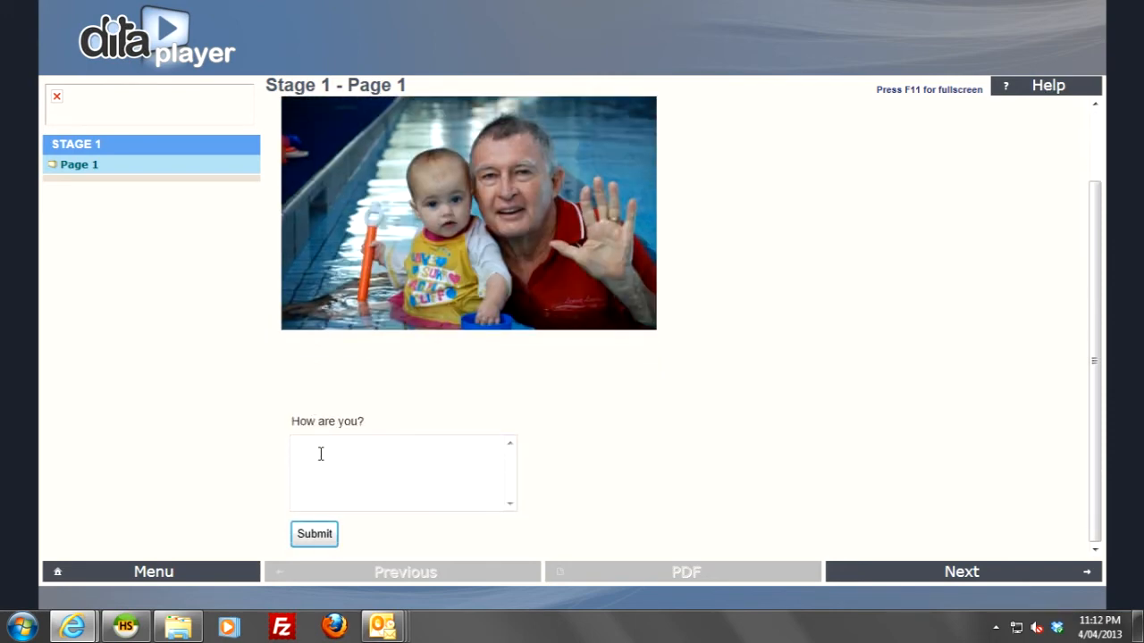
{"action": "type", "text": "good"}
{"action": "left_click", "coordinate": [321, 537]}
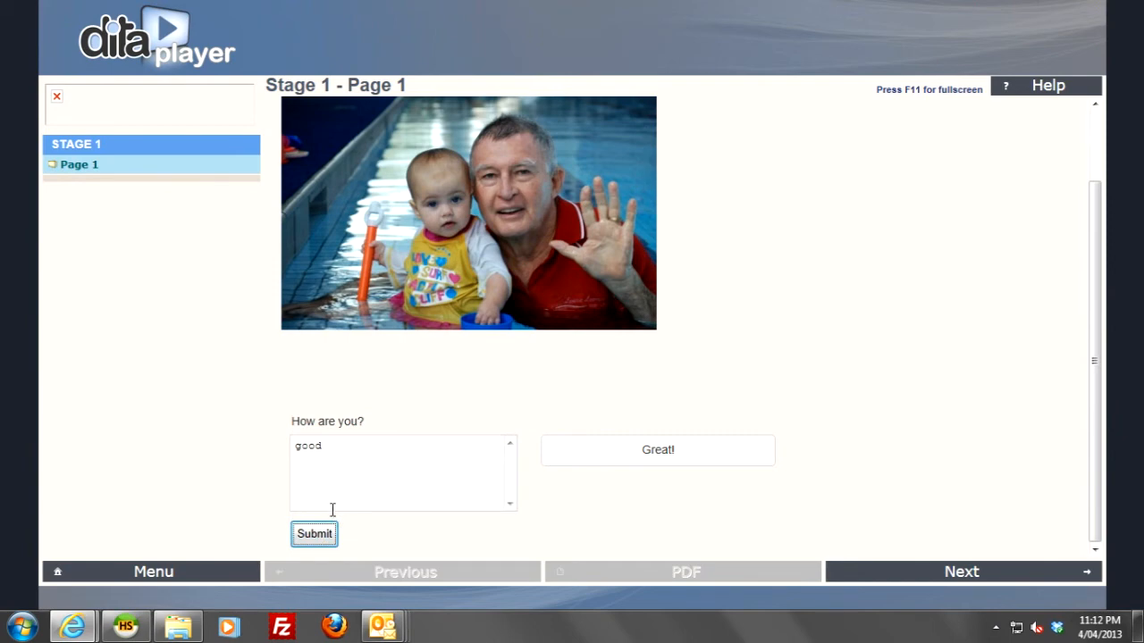
Step: Look back over the previewed page and close the preview to return to the module editor
{"action": "scroll", "coordinate": [332, 509], "scroll_direction": "up", "scroll_amount": 1}
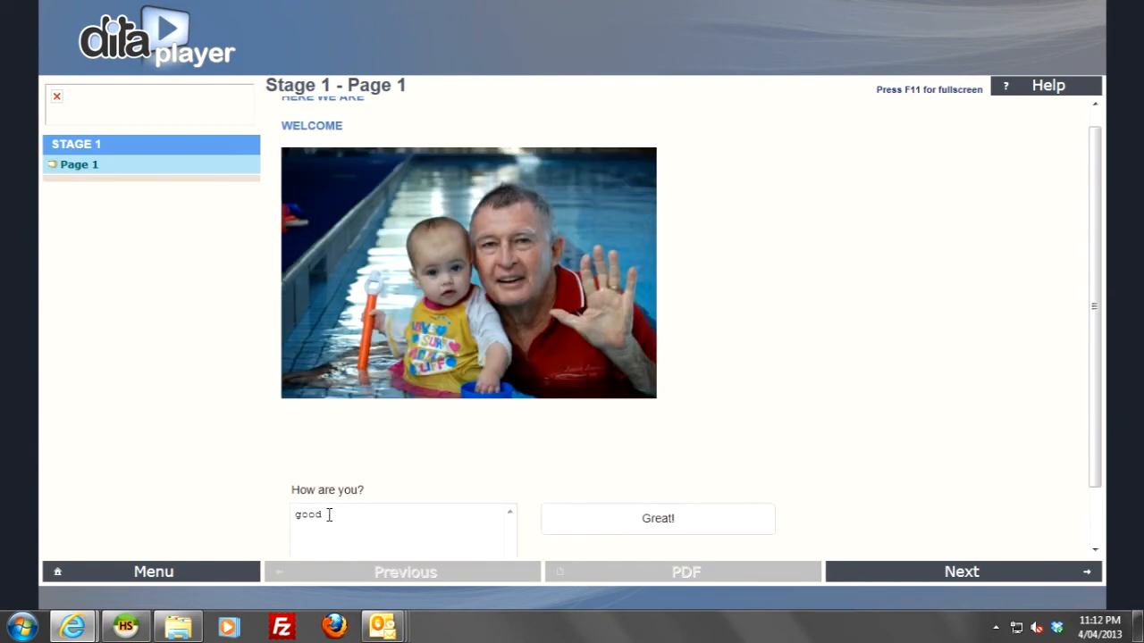
{"action": "scroll", "coordinate": [325, 508], "scroll_direction": "up", "scroll_amount": 1}
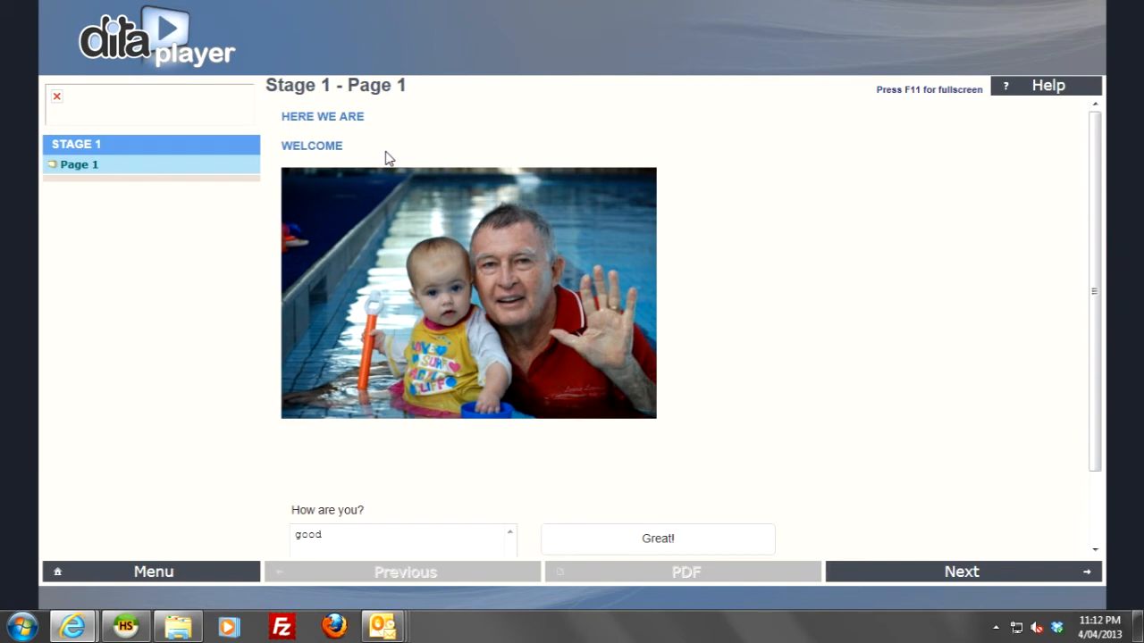
{"action": "mouse_move", "coordinate": [483, 3]}
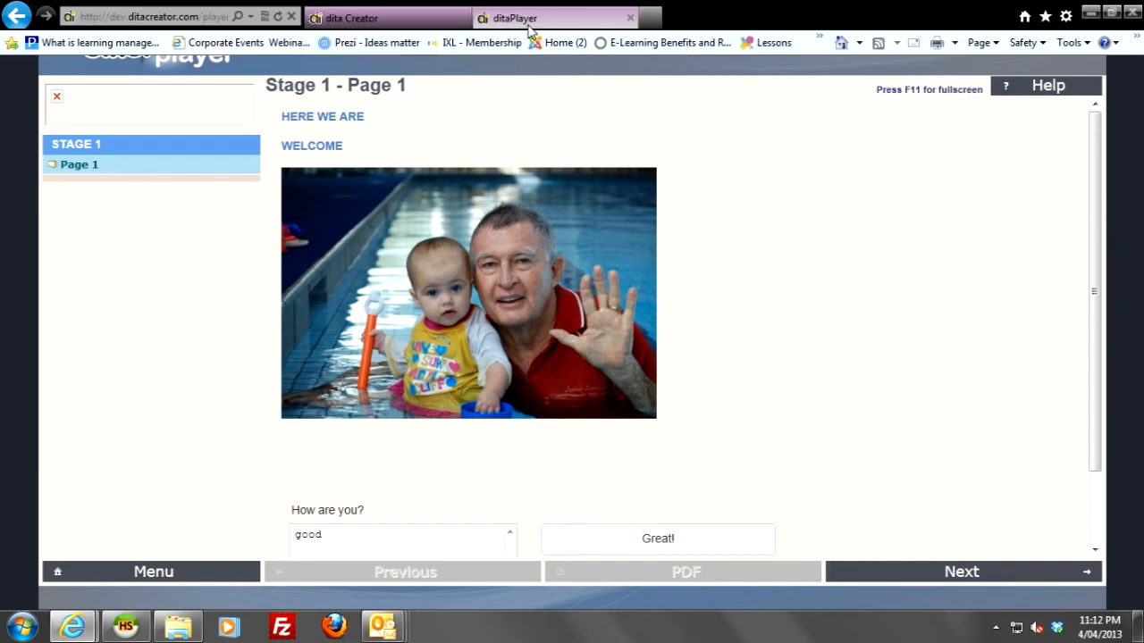
{"action": "left_click", "coordinate": [630, 18]}
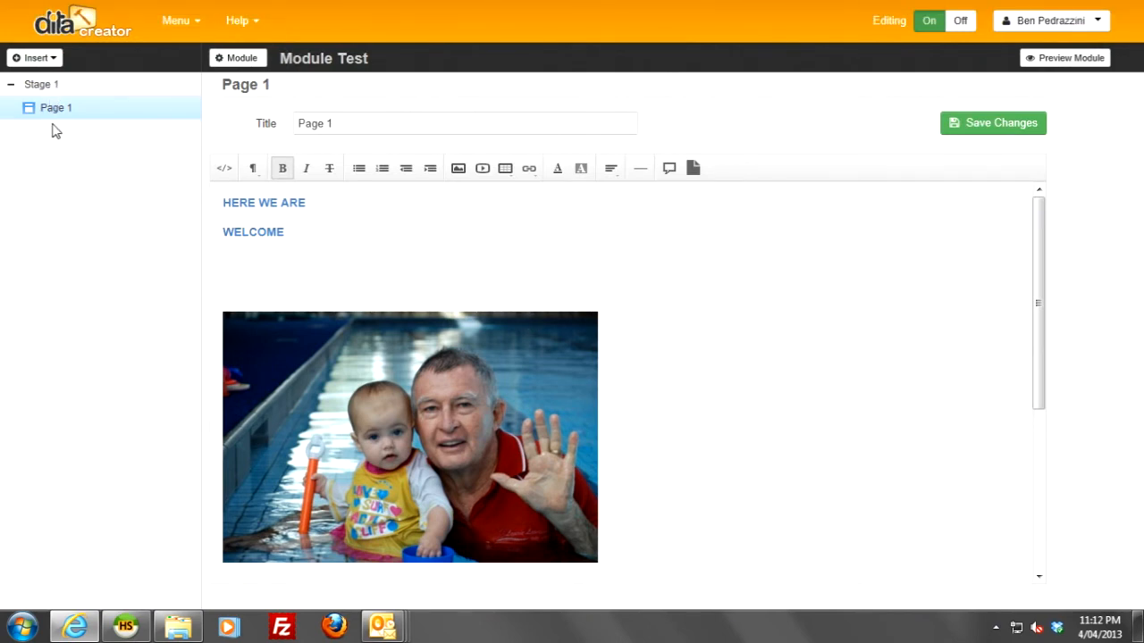
Step: Add a new section titled "Exercise" with the page type Exercise to Stage 1
{"action": "left_click", "coordinate": [42, 85]}
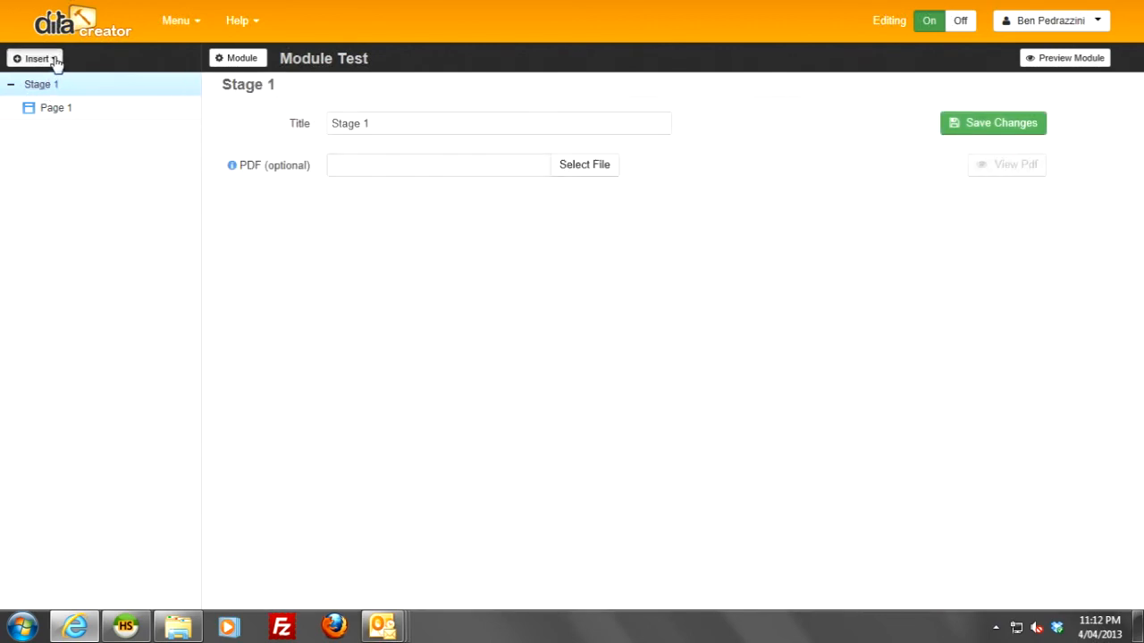
{"action": "left_click", "coordinate": [54, 60]}
{"action": "left_click", "coordinate": [61, 107]}
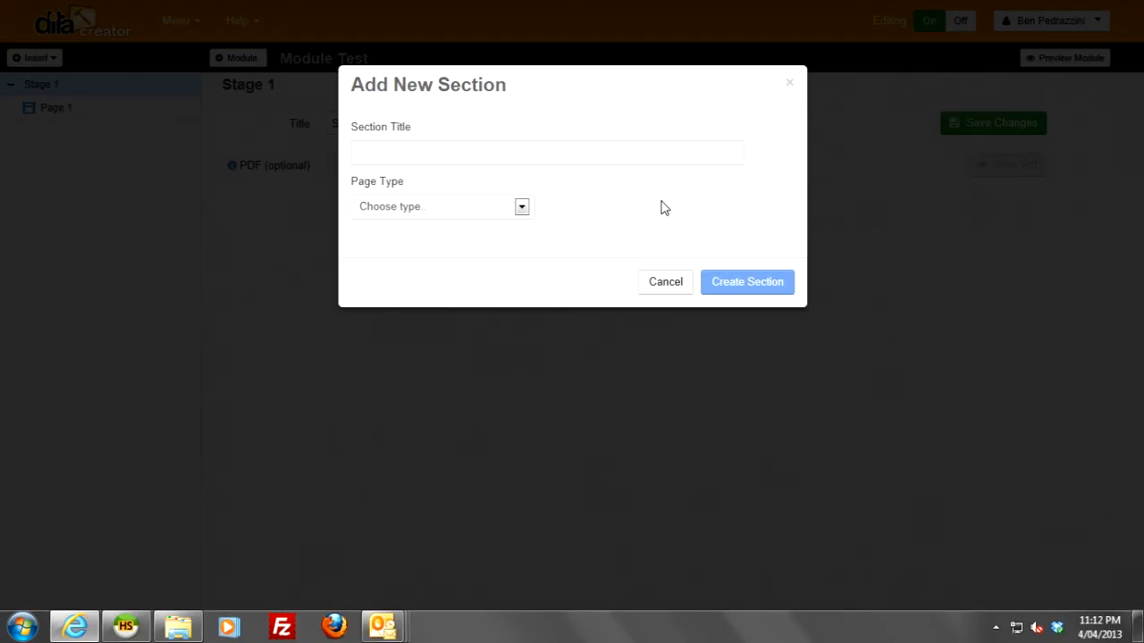
{"action": "left_click", "coordinate": [437, 148]}
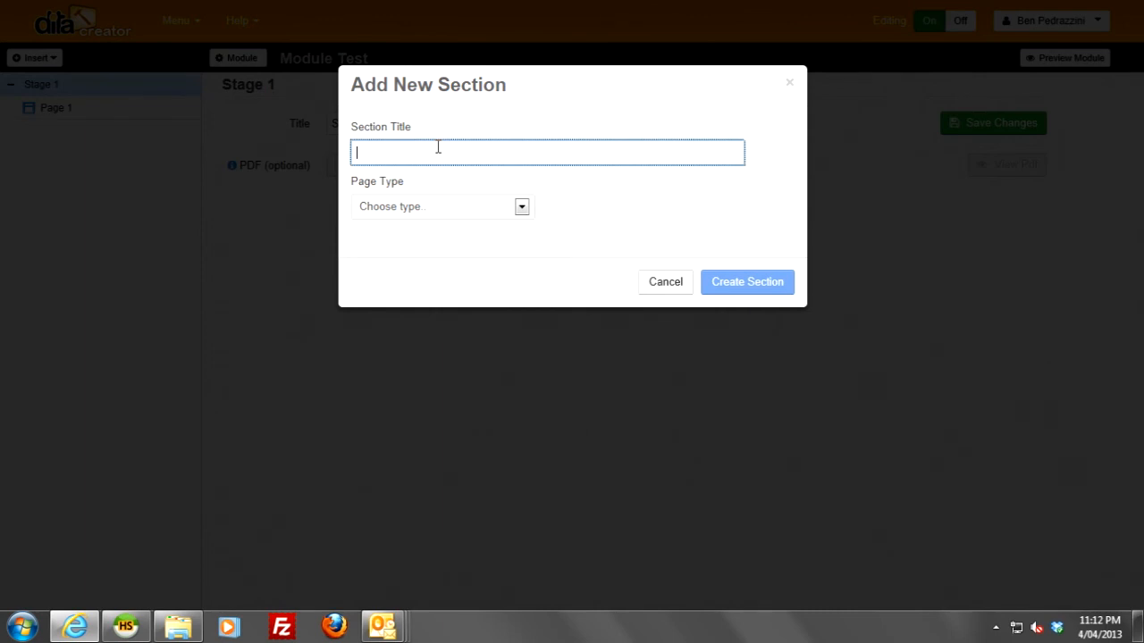
{"action": "type", "text": "Exercise"}
{"action": "left_click", "coordinate": [522, 208]}
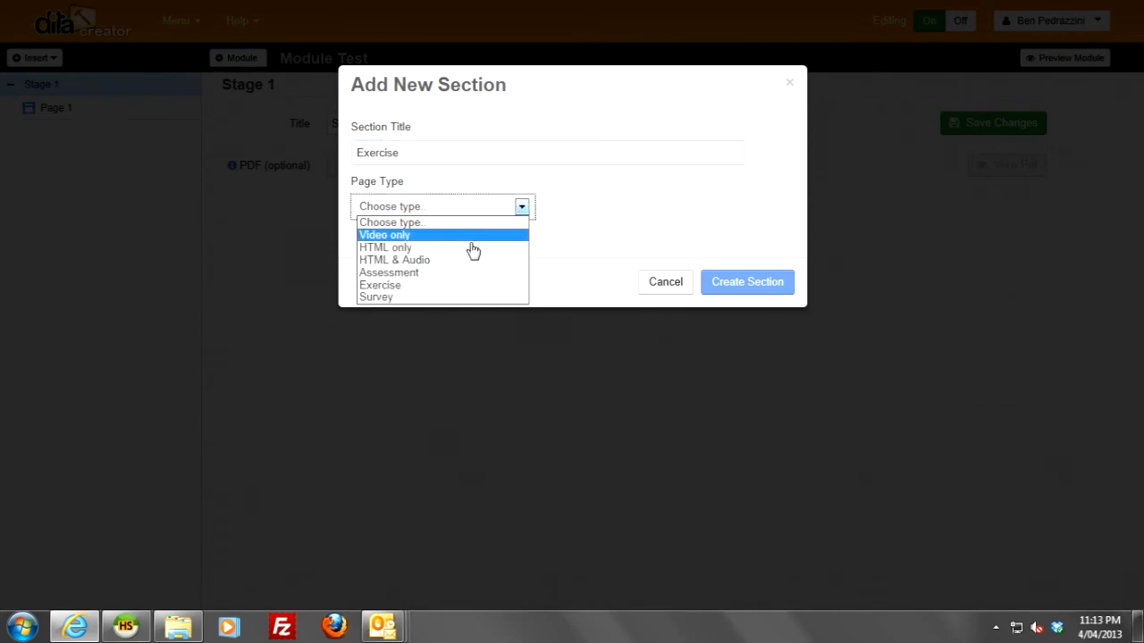
{"action": "left_click", "coordinate": [429, 286]}
{"action": "left_click", "coordinate": [779, 286]}
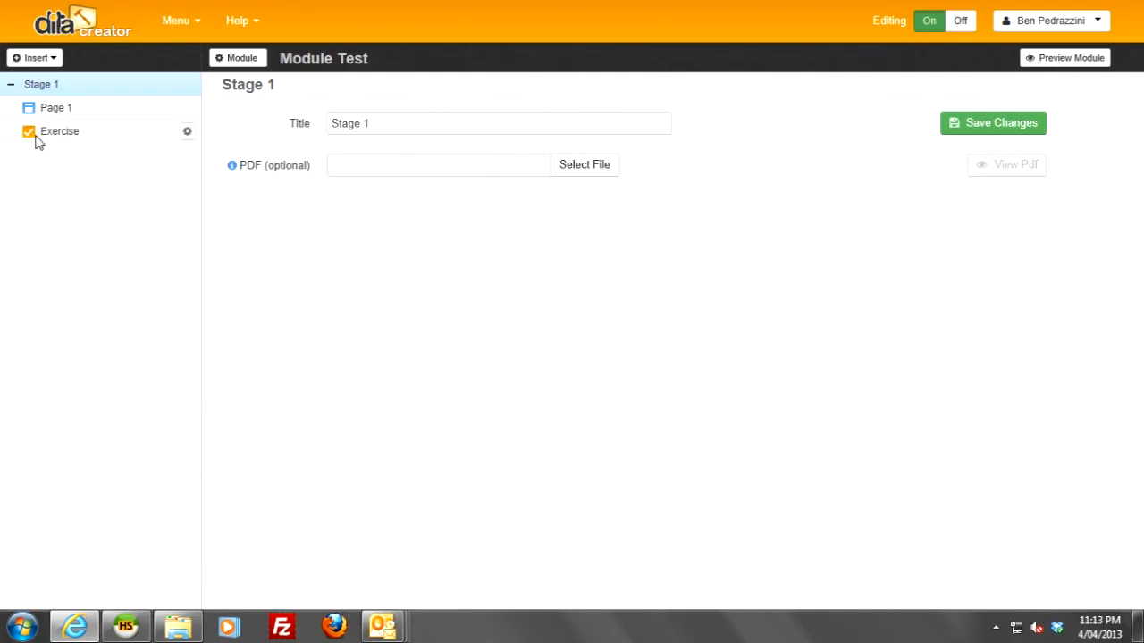
Step: Give the Exercise section the introduction "Intro" and a pass mark of 1, with Show Introduction and Show Summary enabled
{"action": "left_click", "coordinate": [62, 134]}
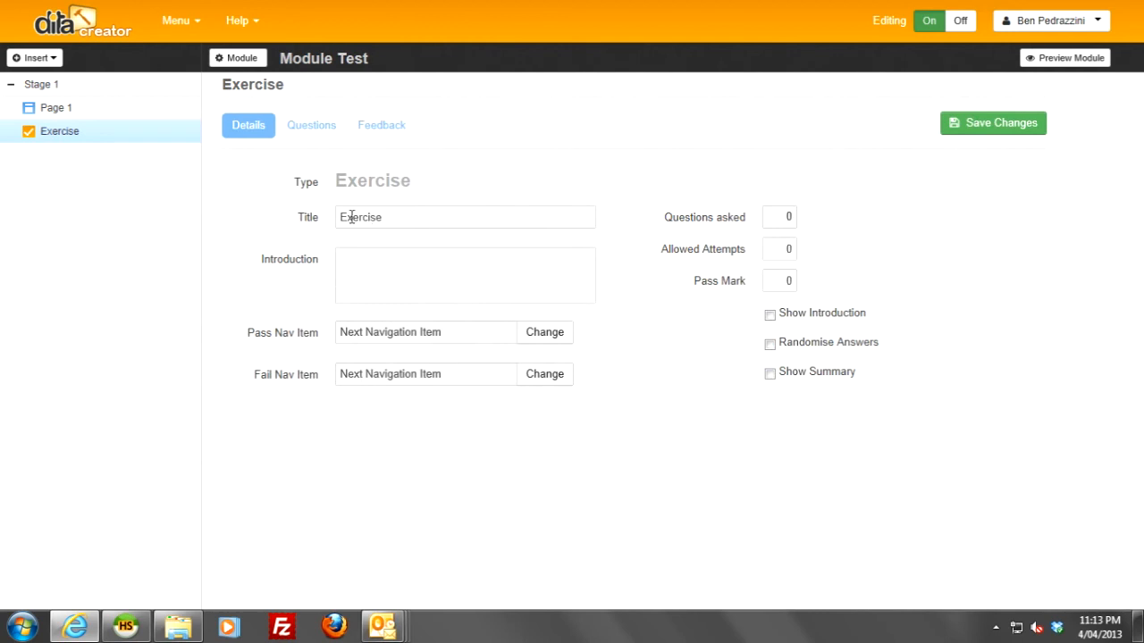
{"action": "left_click", "coordinate": [367, 264]}
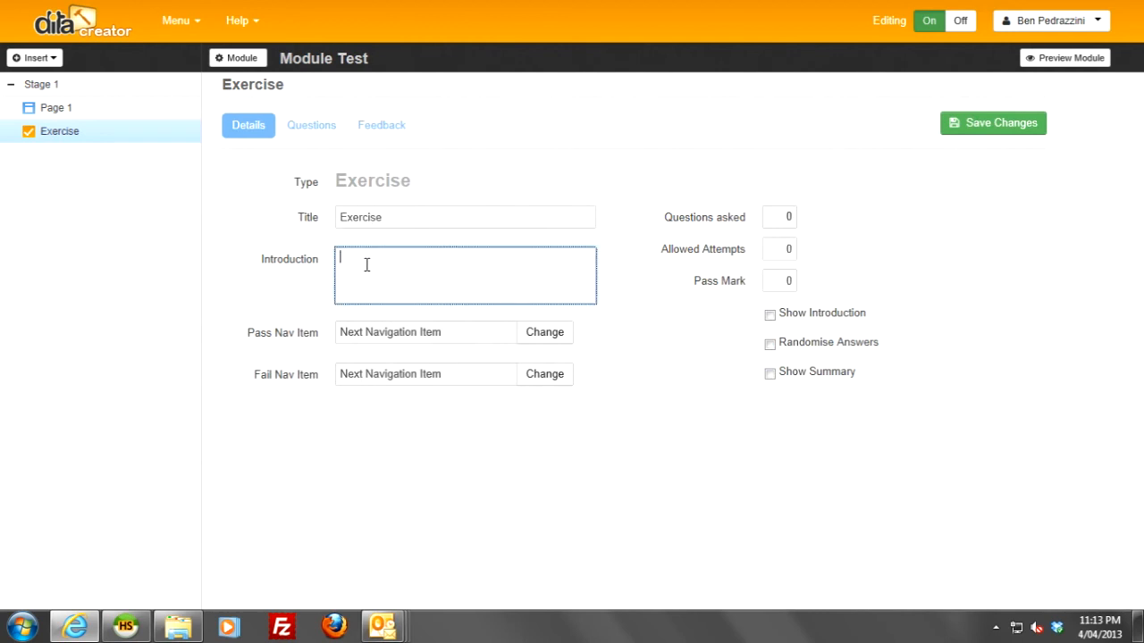
{"action": "type", "text": "Intro"}
{"action": "left_click", "coordinate": [784, 281]}
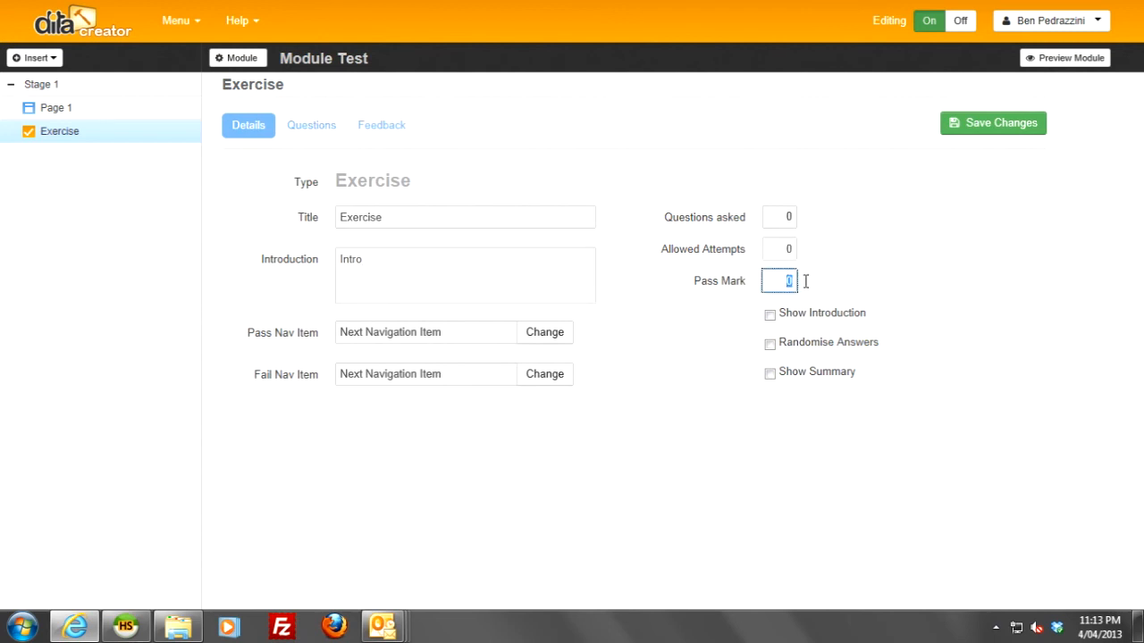
{"action": "type", "text": "1"}
{"action": "left_click", "coordinate": [770, 315]}
{"action": "left_click", "coordinate": [770, 374]}
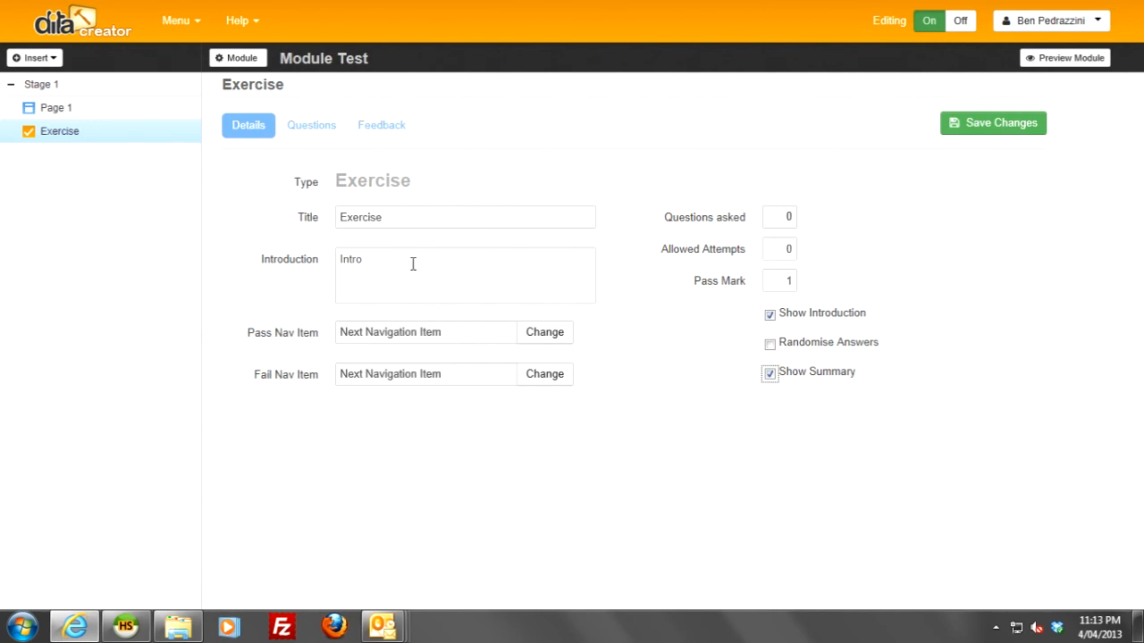
Step: Add the question "The discs between vertebrae:" from the Default pool to the exercise's selected questions
{"action": "left_click", "coordinate": [312, 126]}
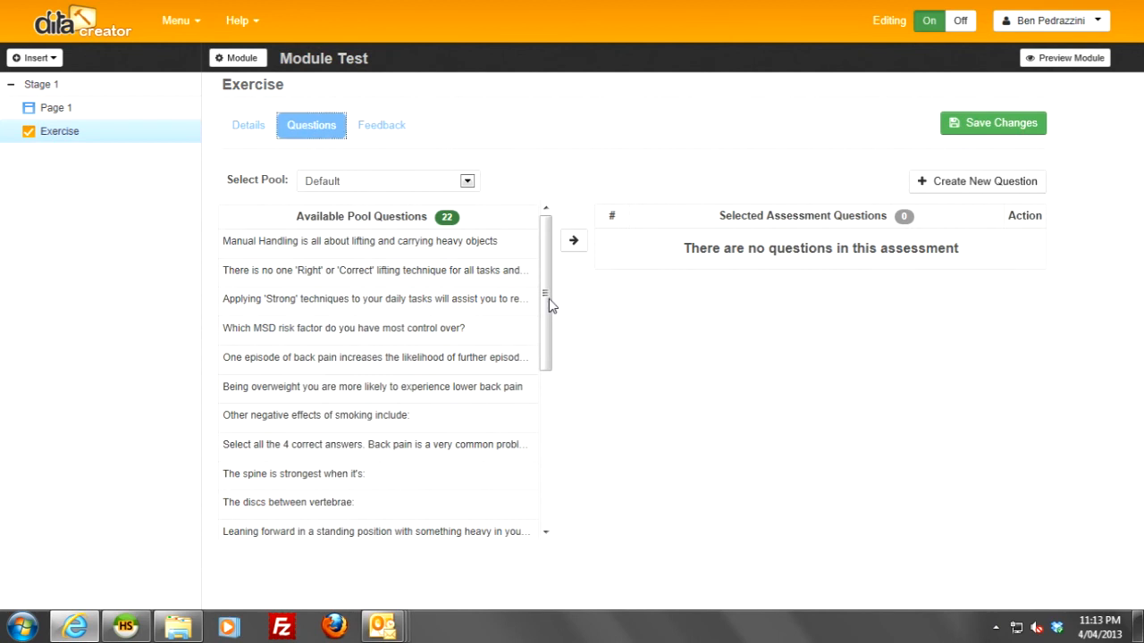
{"action": "left_click", "coordinate": [355, 507]}
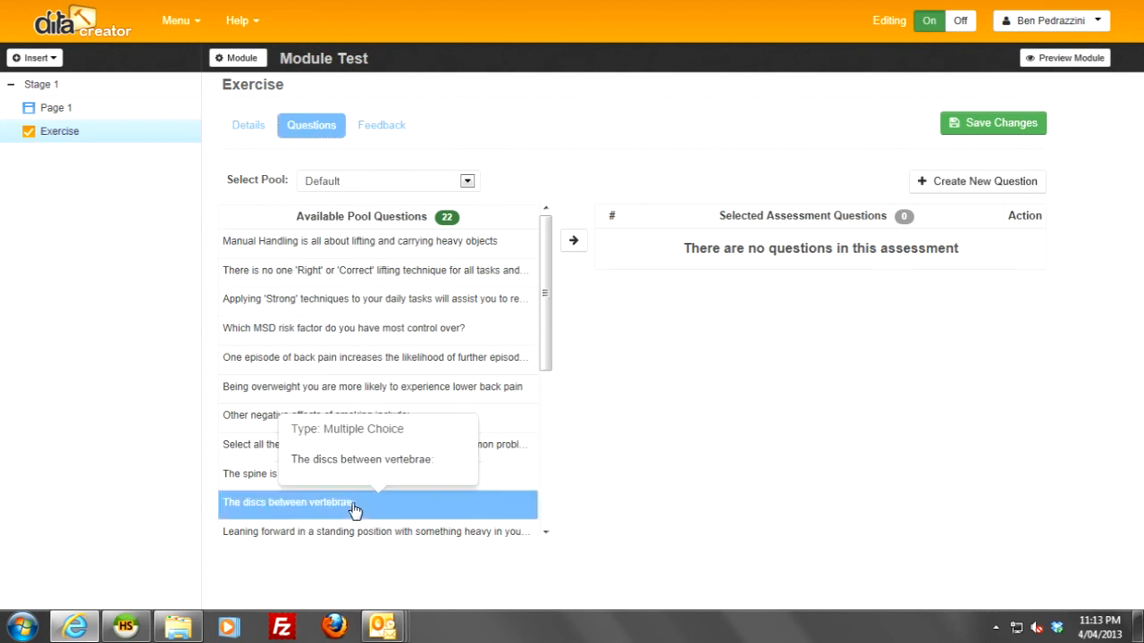
{"action": "left_click", "coordinate": [577, 243]}
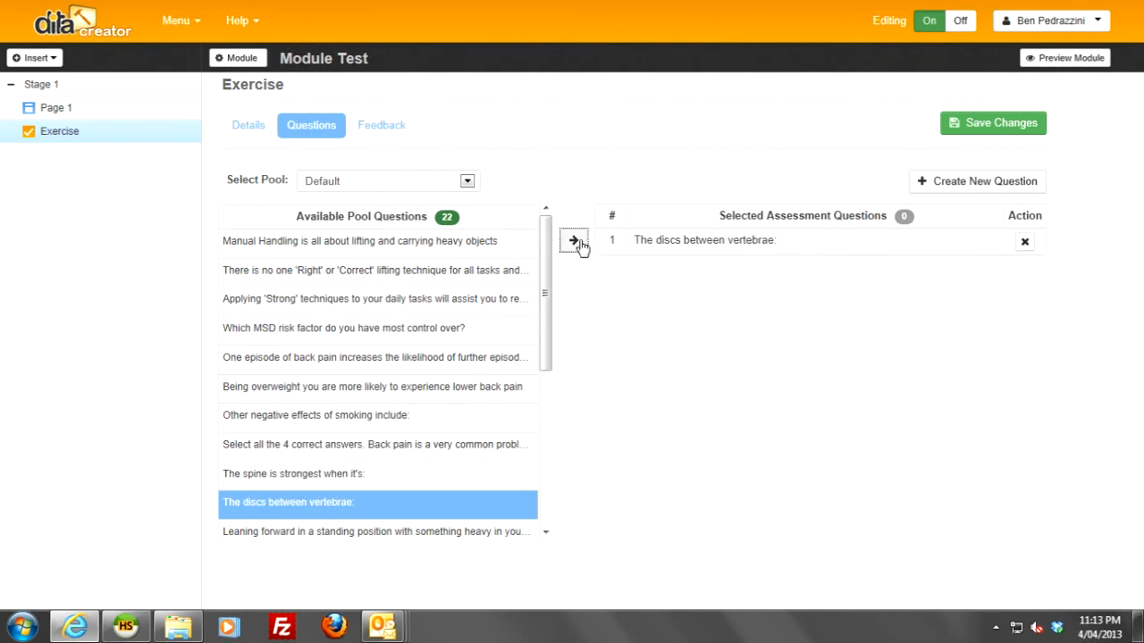
Step: Inspect the answers and question feedback options of the selected question "The discs between vertebrae:", and close it without saving
{"action": "left_click", "coordinate": [757, 243]}
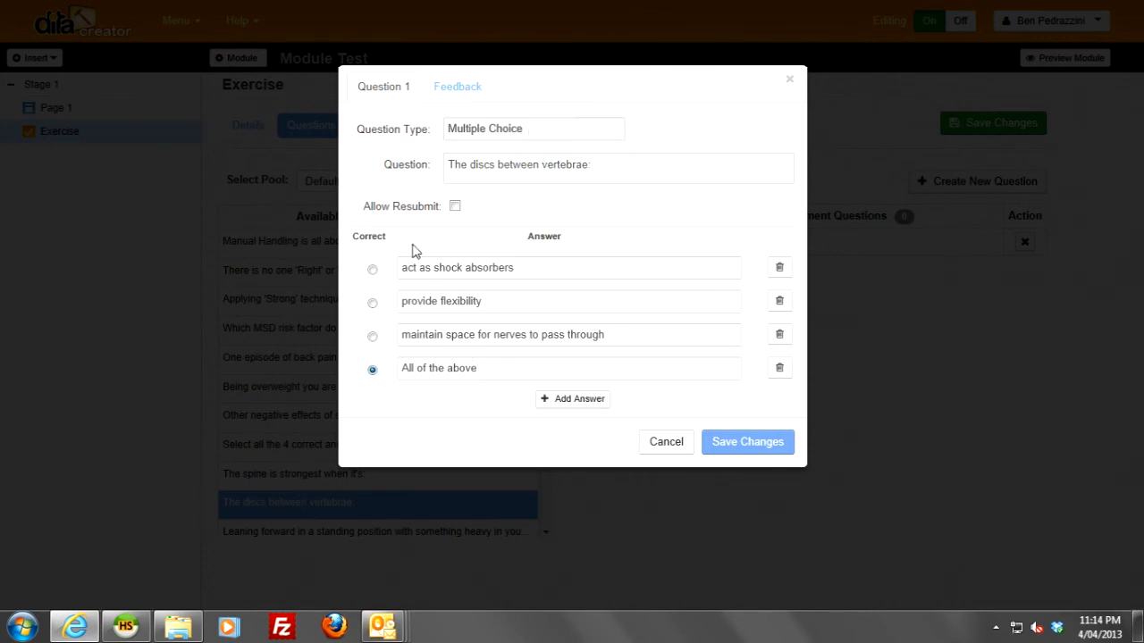
{"action": "left_click", "coordinate": [457, 89]}
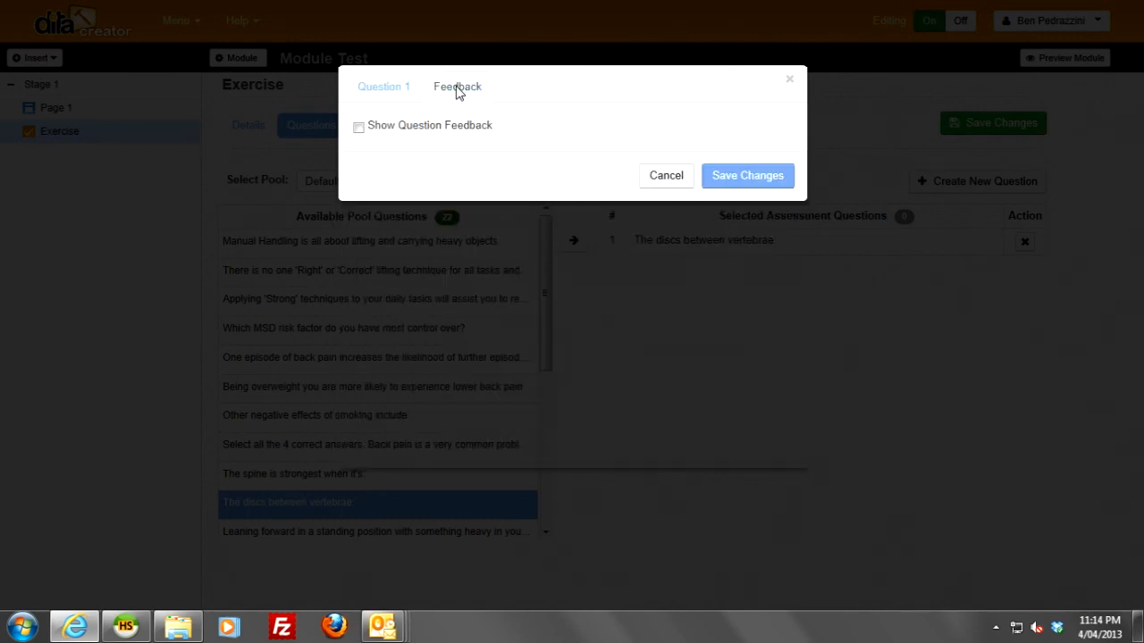
{"action": "left_click", "coordinate": [358, 127]}
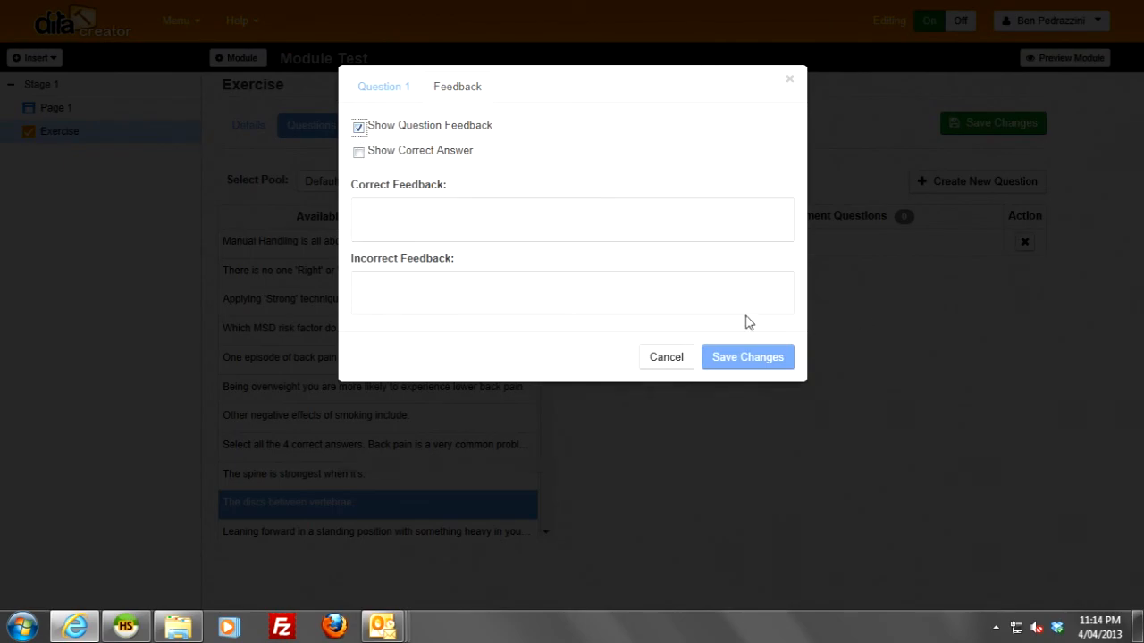
{"action": "left_click", "coordinate": [667, 361]}
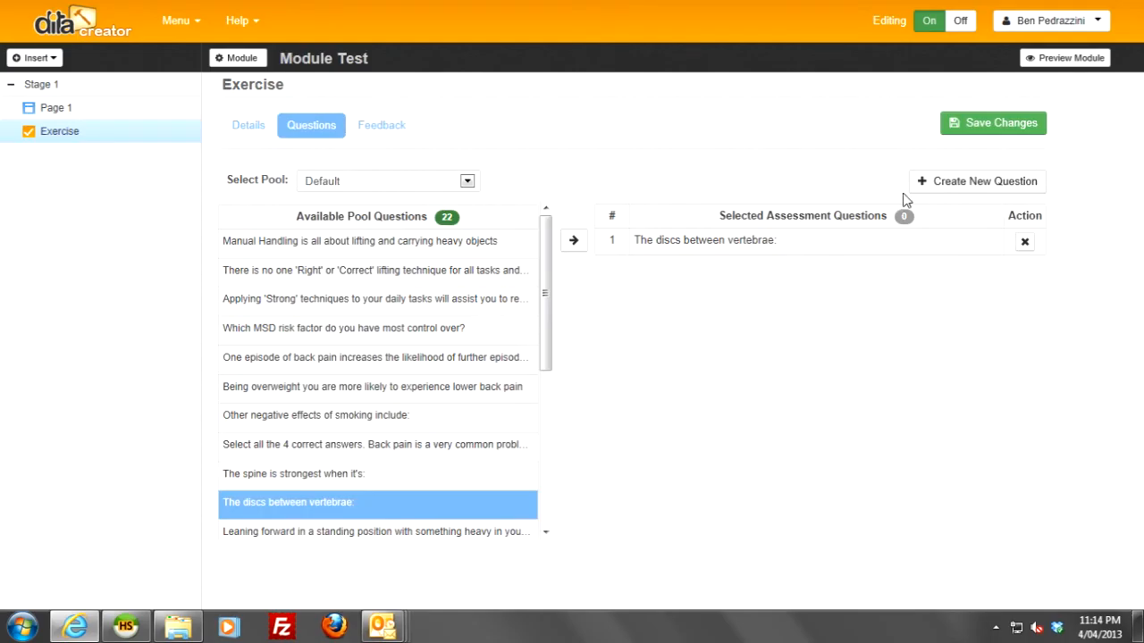
Step: Examine the question types and pool options offered for creating a new question, and close the form without saving
{"action": "left_click", "coordinate": [971, 181]}
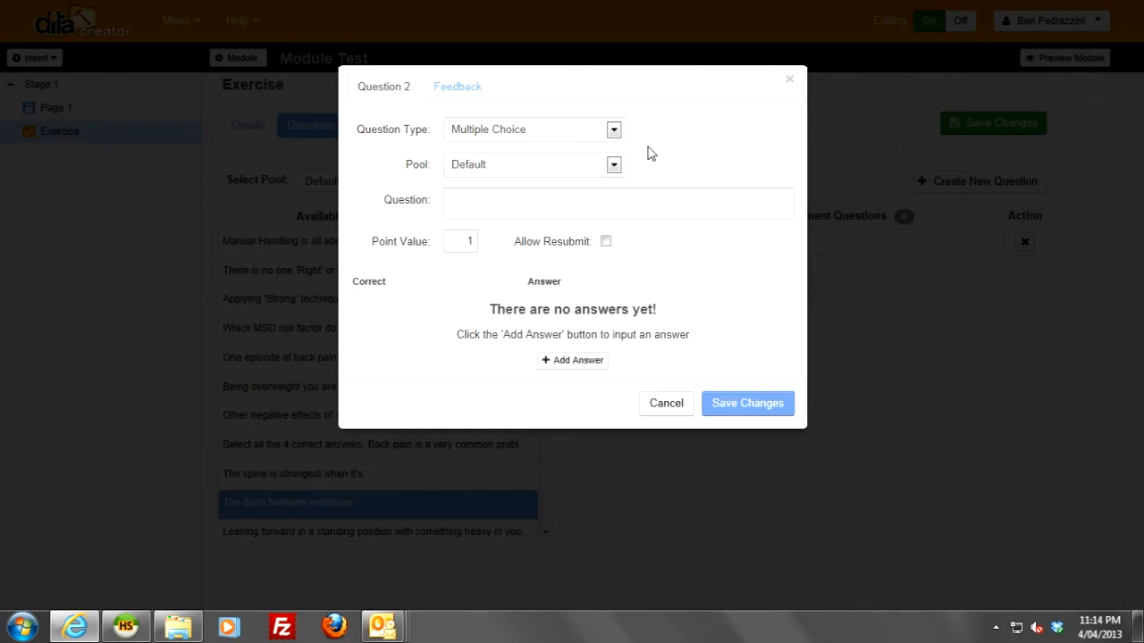
{"action": "left_click", "coordinate": [614, 131]}
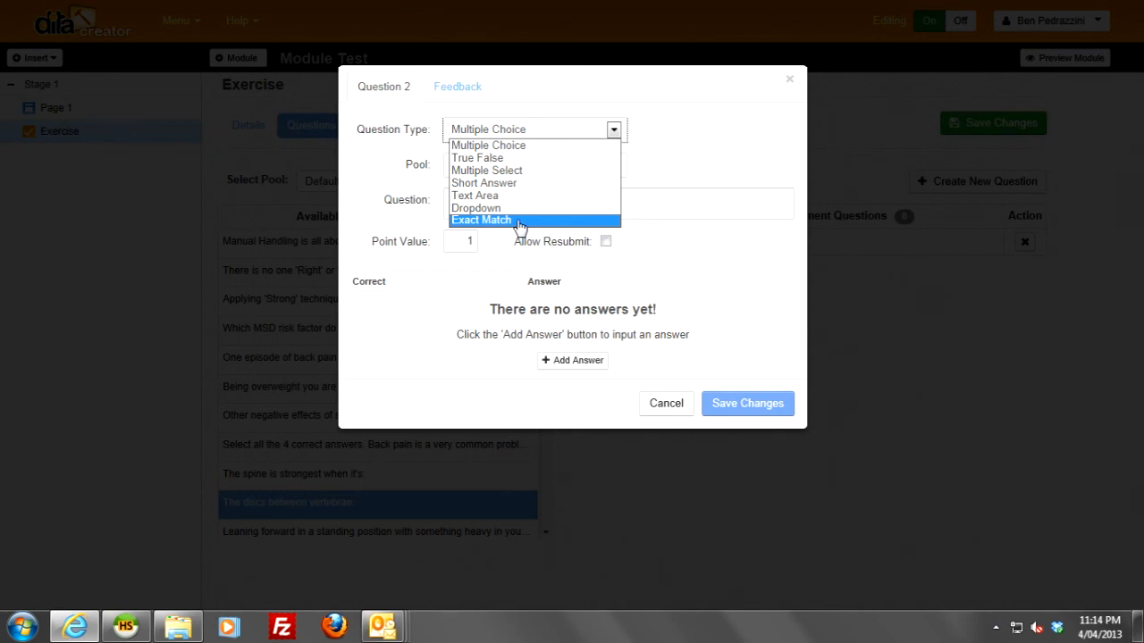
{"action": "left_click", "coordinate": [705, 192]}
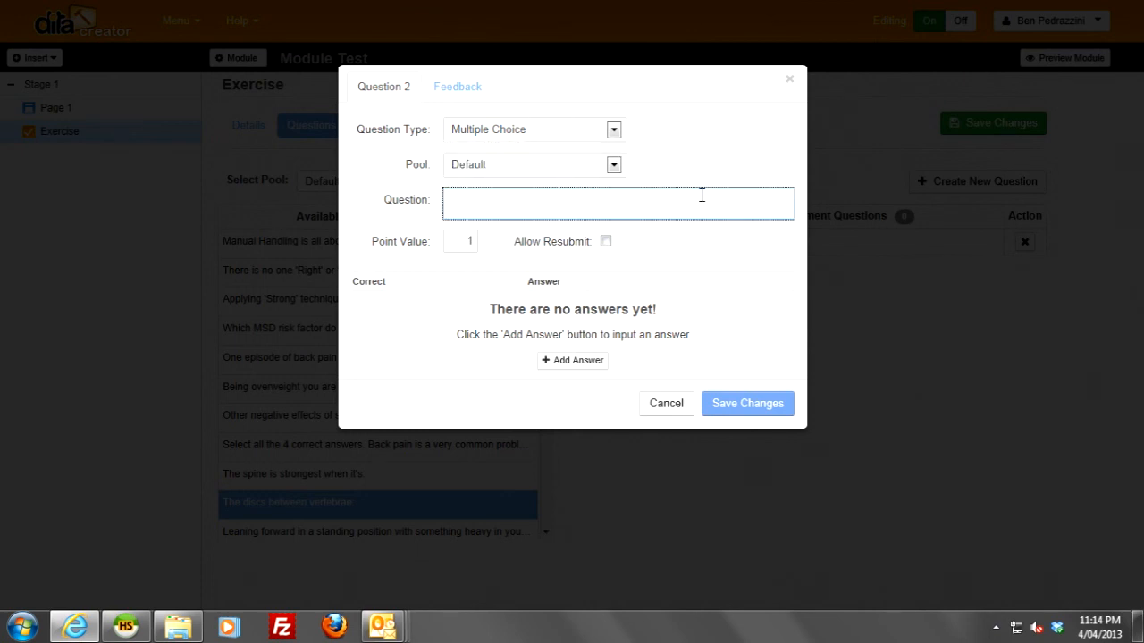
{"action": "left_click", "coordinate": [615, 169]}
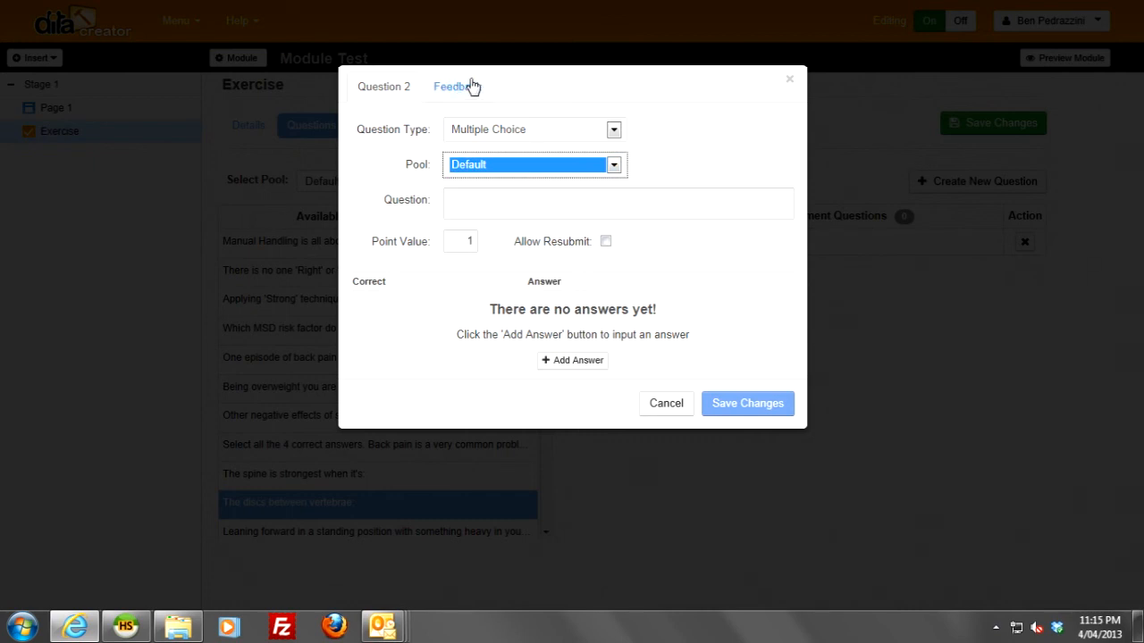
{"action": "left_click", "coordinate": [661, 406]}
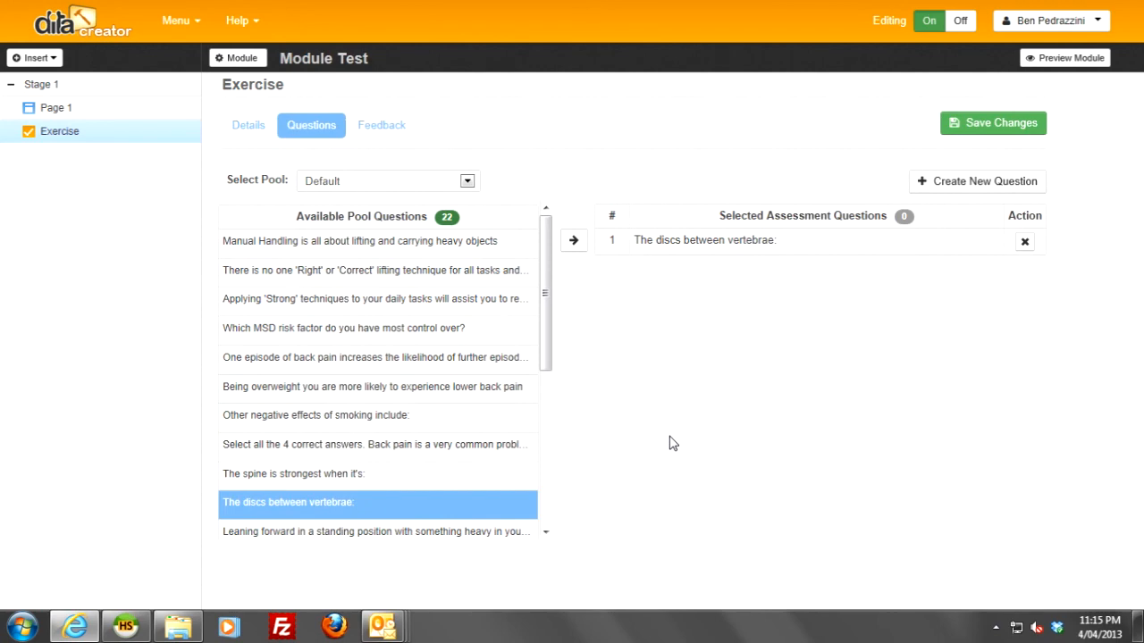